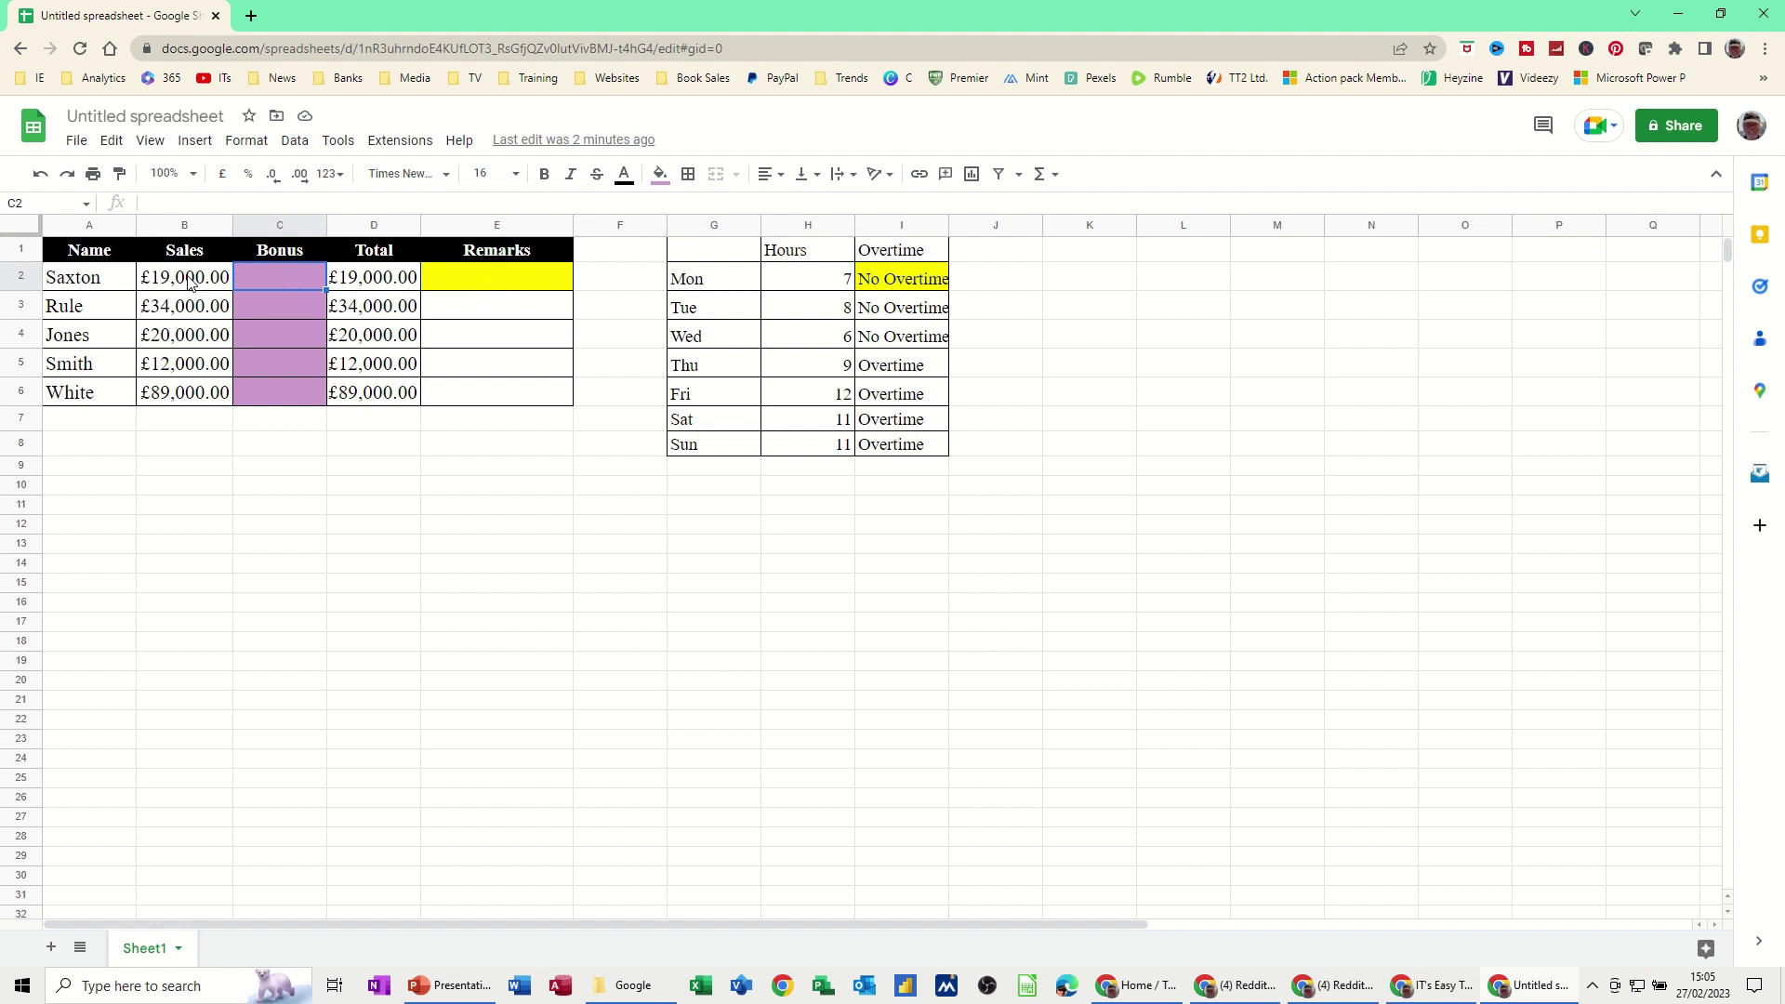
Name the Sales range B2:B6 'sales' via the Name box.
{"action": "left_click_drag", "start_coordinate": [189, 285], "coordinate": [194, 388]}
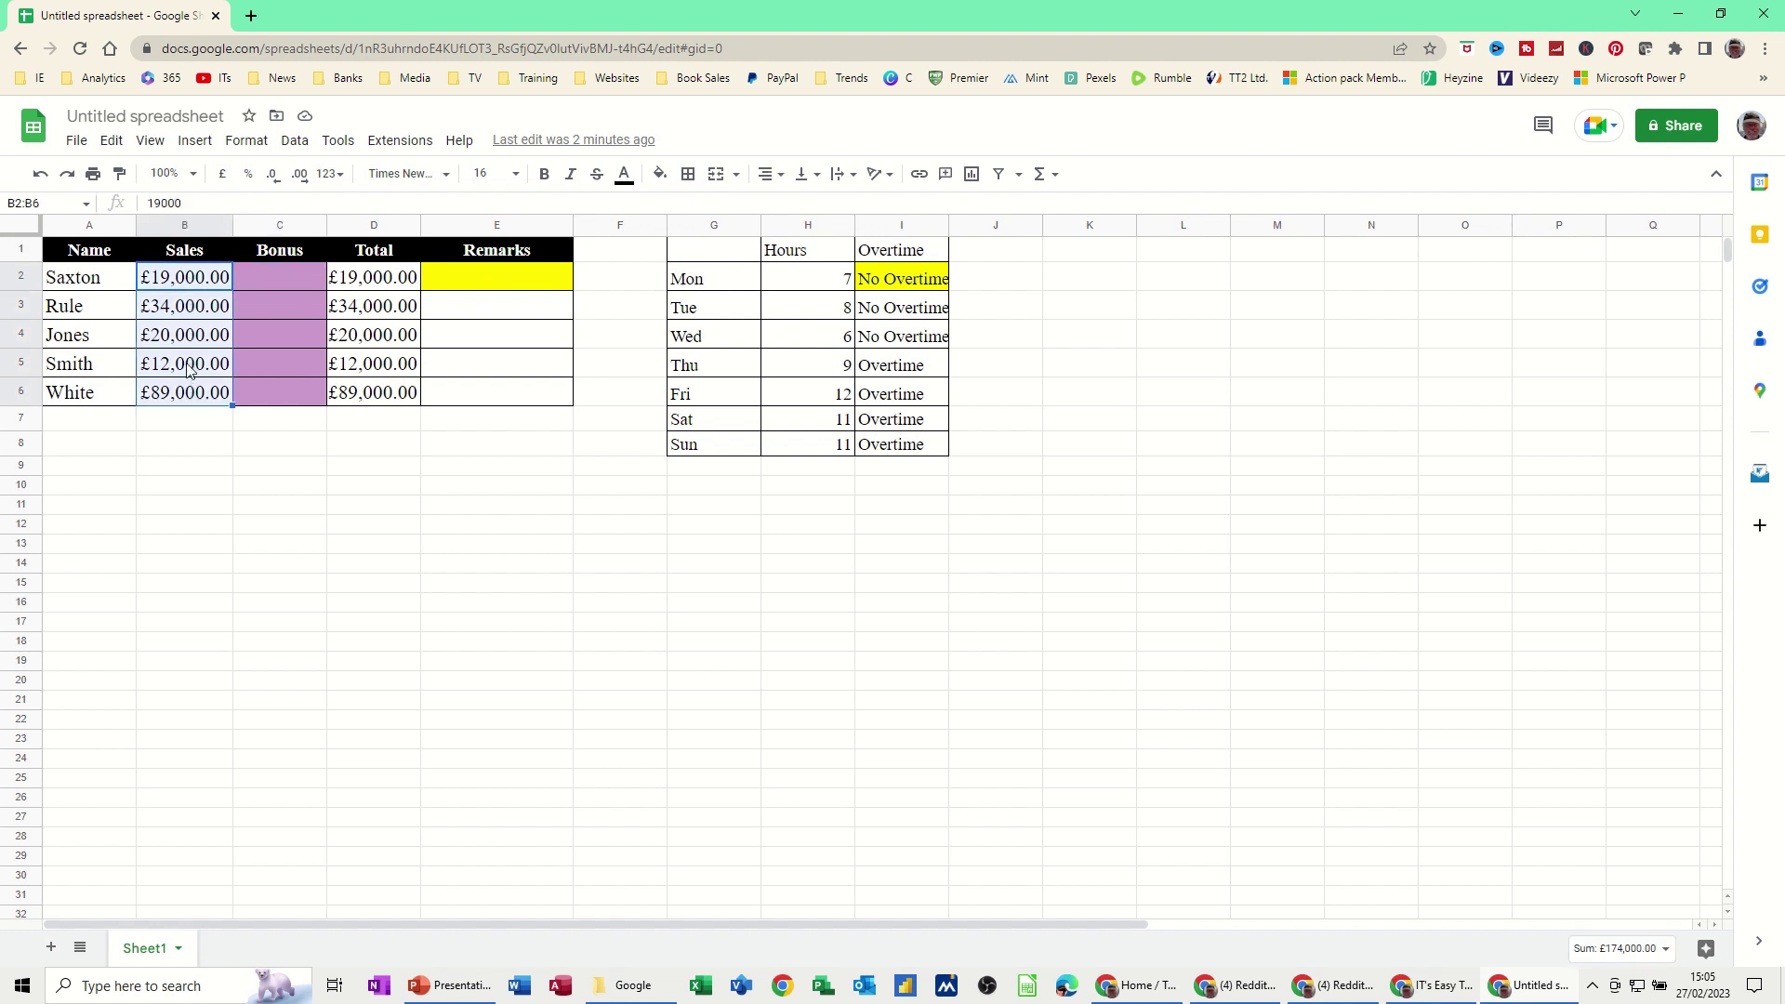
{"action": "left_click", "coordinate": [59, 206]}
{"action": "type", "text": "sales"}
{"action": "key", "text": "Return"}
Name the Bonus range C2:C6 'bonus' via the Name box.
{"action": "left_click_drag", "start_coordinate": [260, 273], "coordinate": [269, 385]}
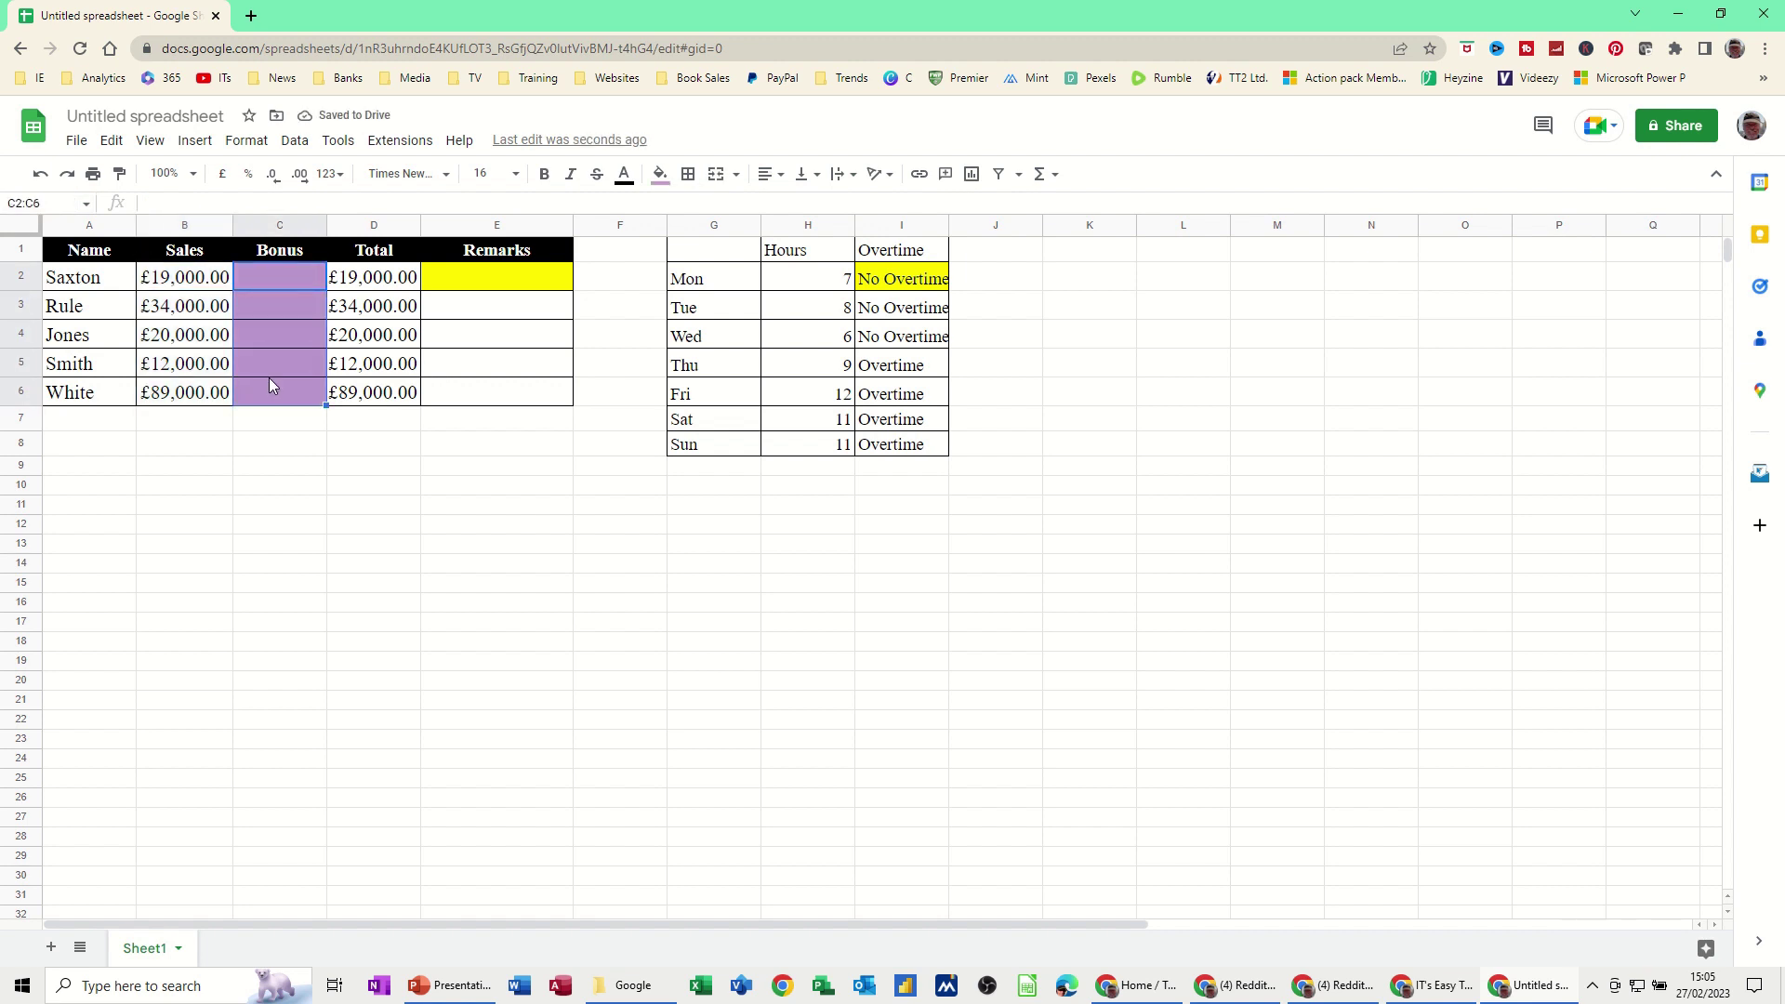
{"action": "left_click", "coordinate": [51, 203]}
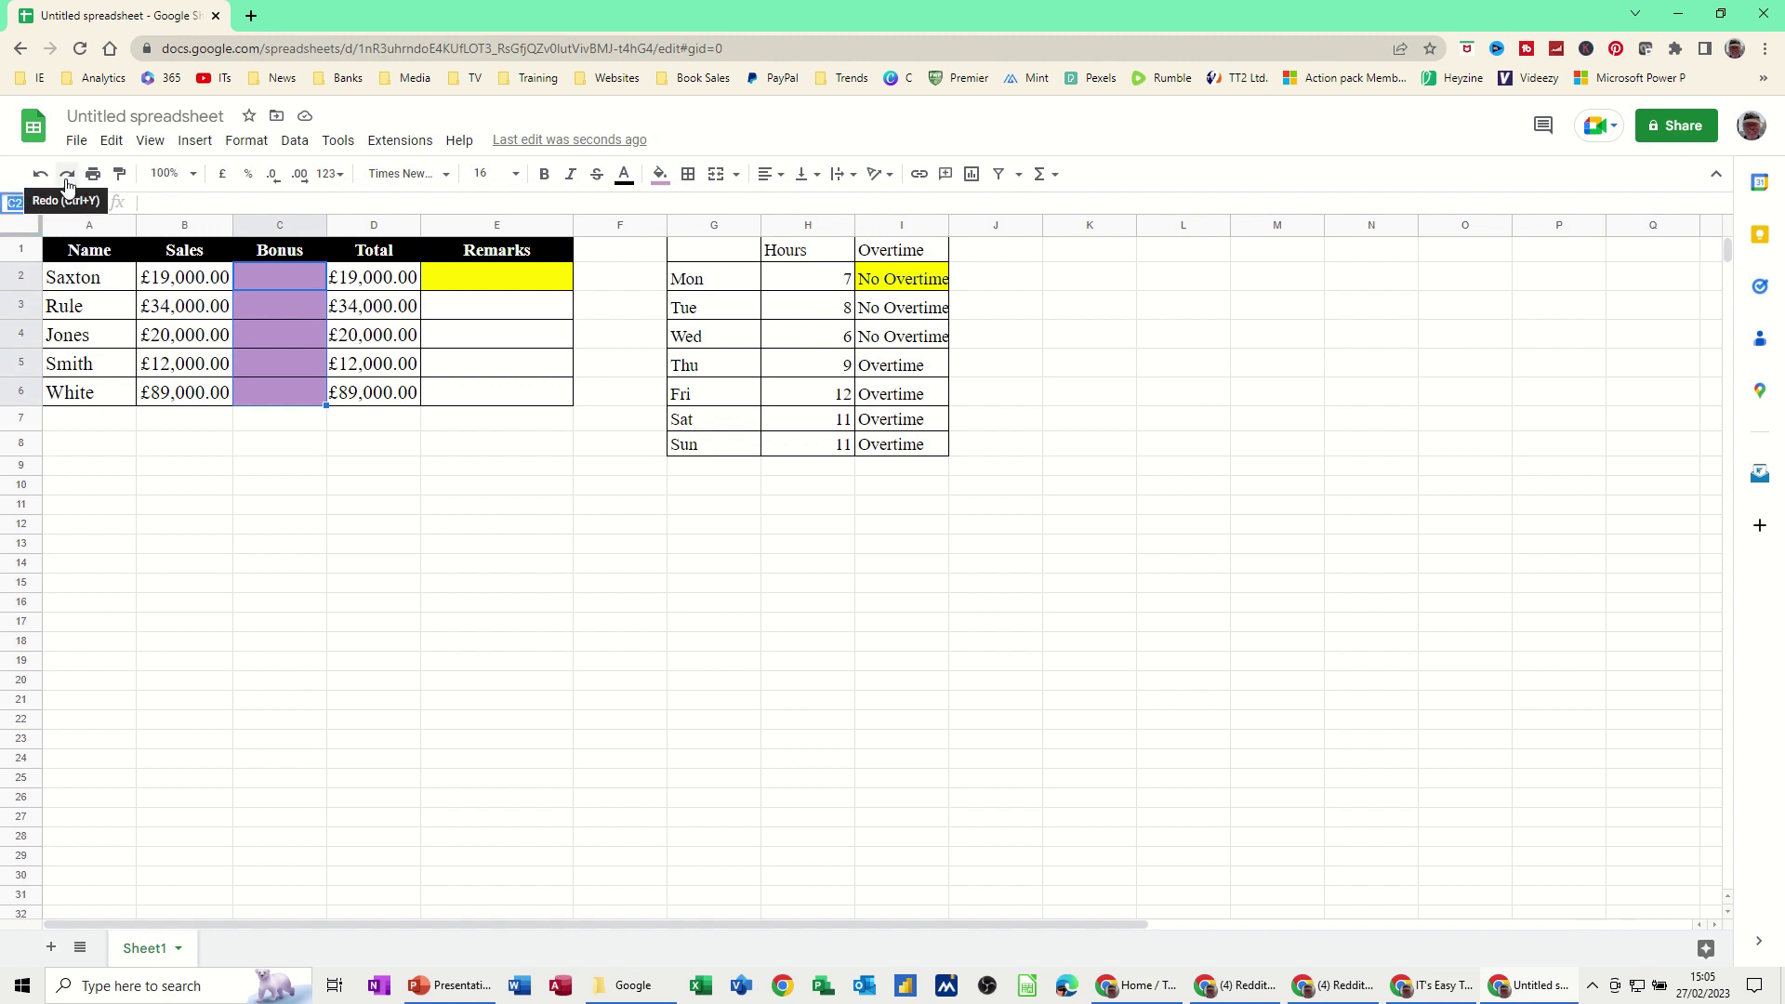
{"action": "type", "text": "bonus"}
{"action": "key", "text": "Return"}
{"action": "left_click", "coordinate": [266, 281]}
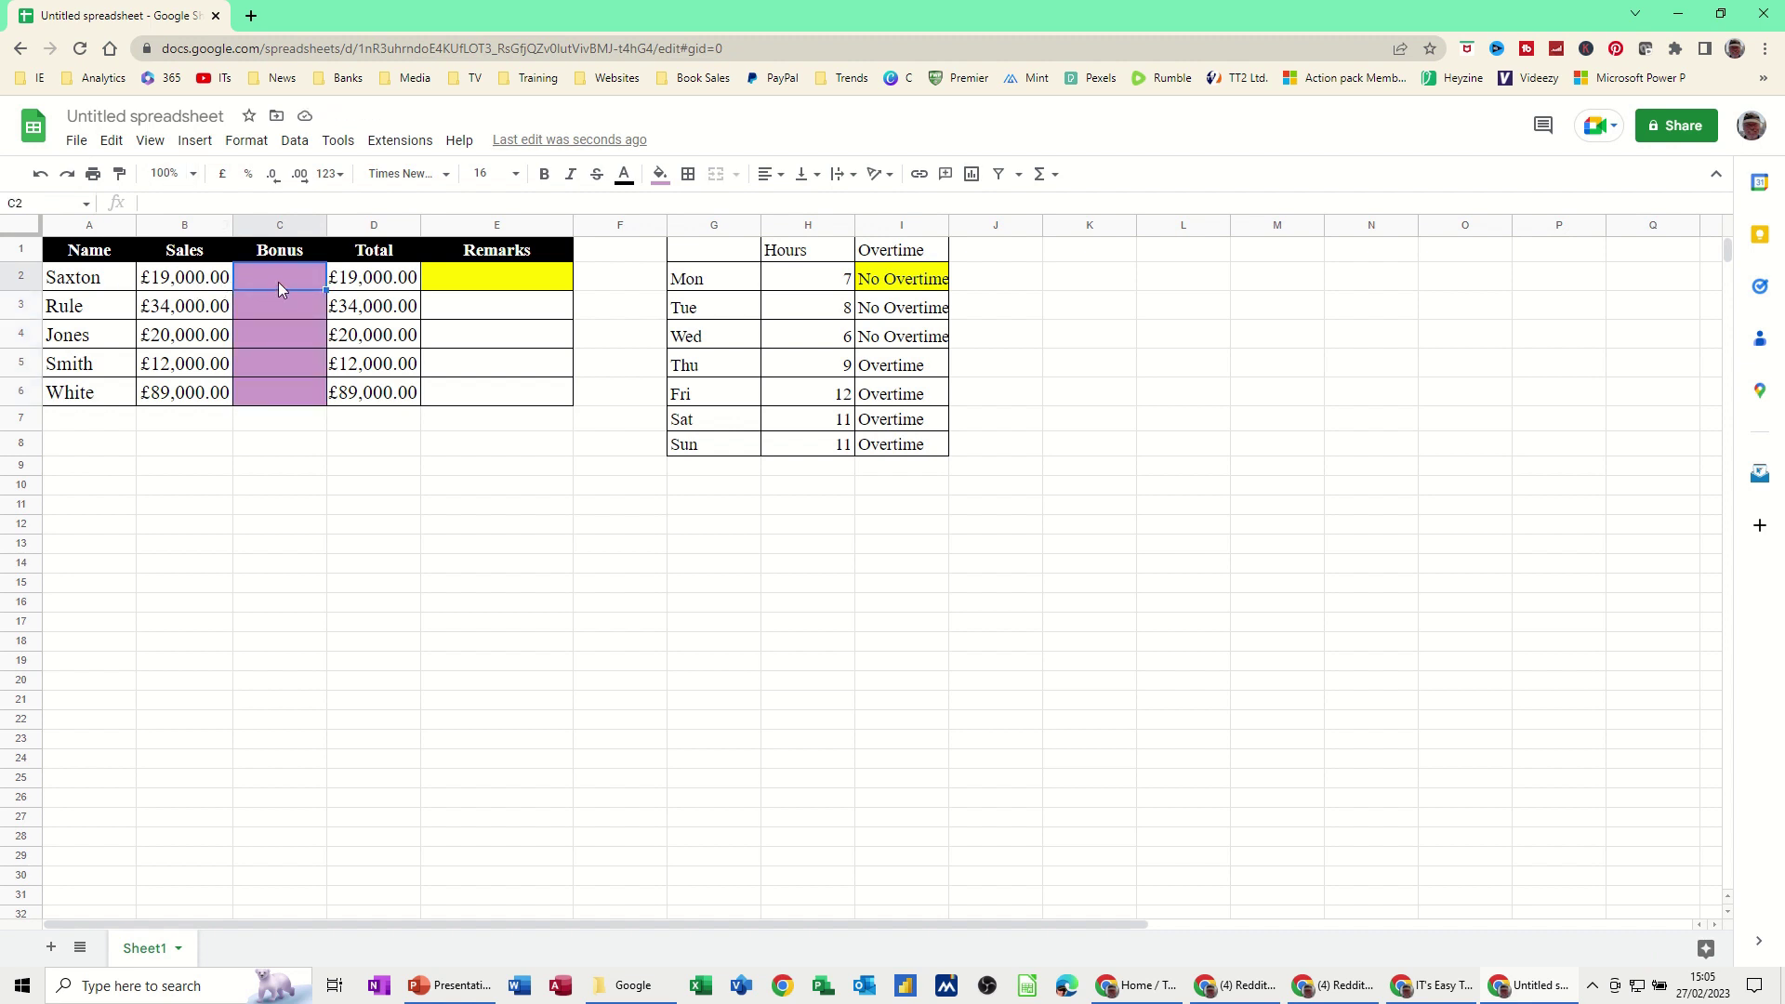
Enter =if(sales>21000,sales*.1,0) in C2 for a 10% bonus on sales above 21000.
{"action": "type", "text": "=if("}
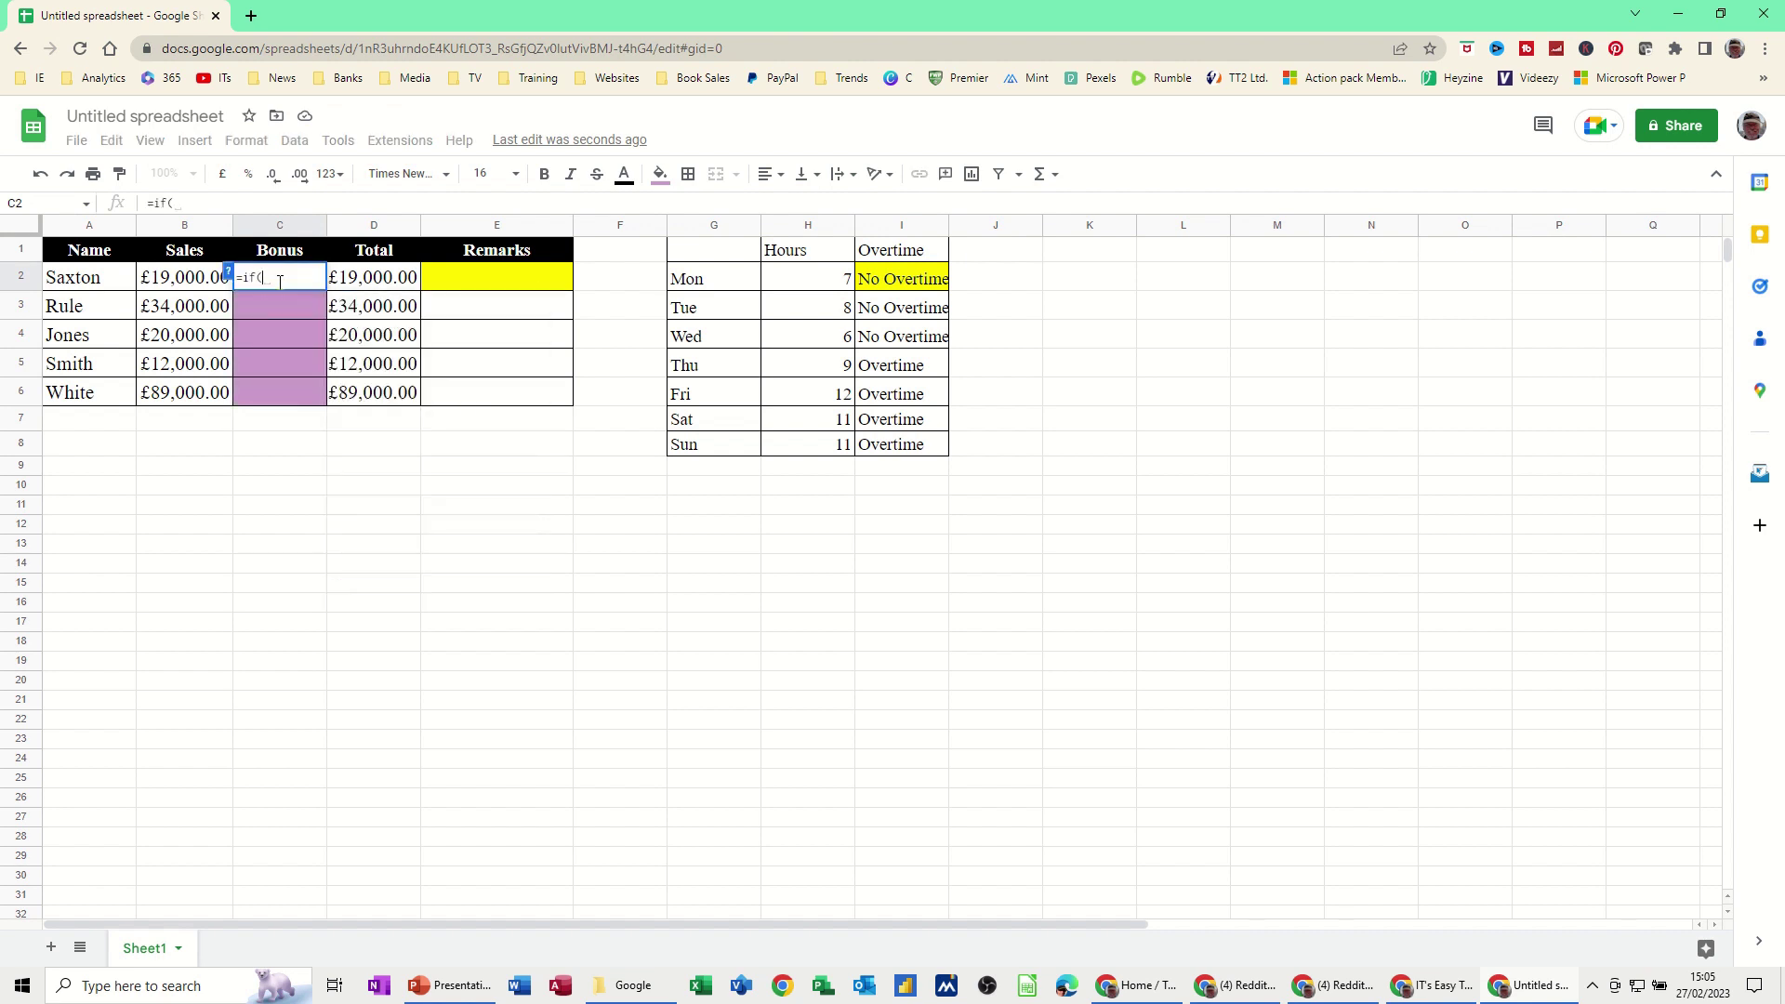
{"action": "type", "text": "sales"}
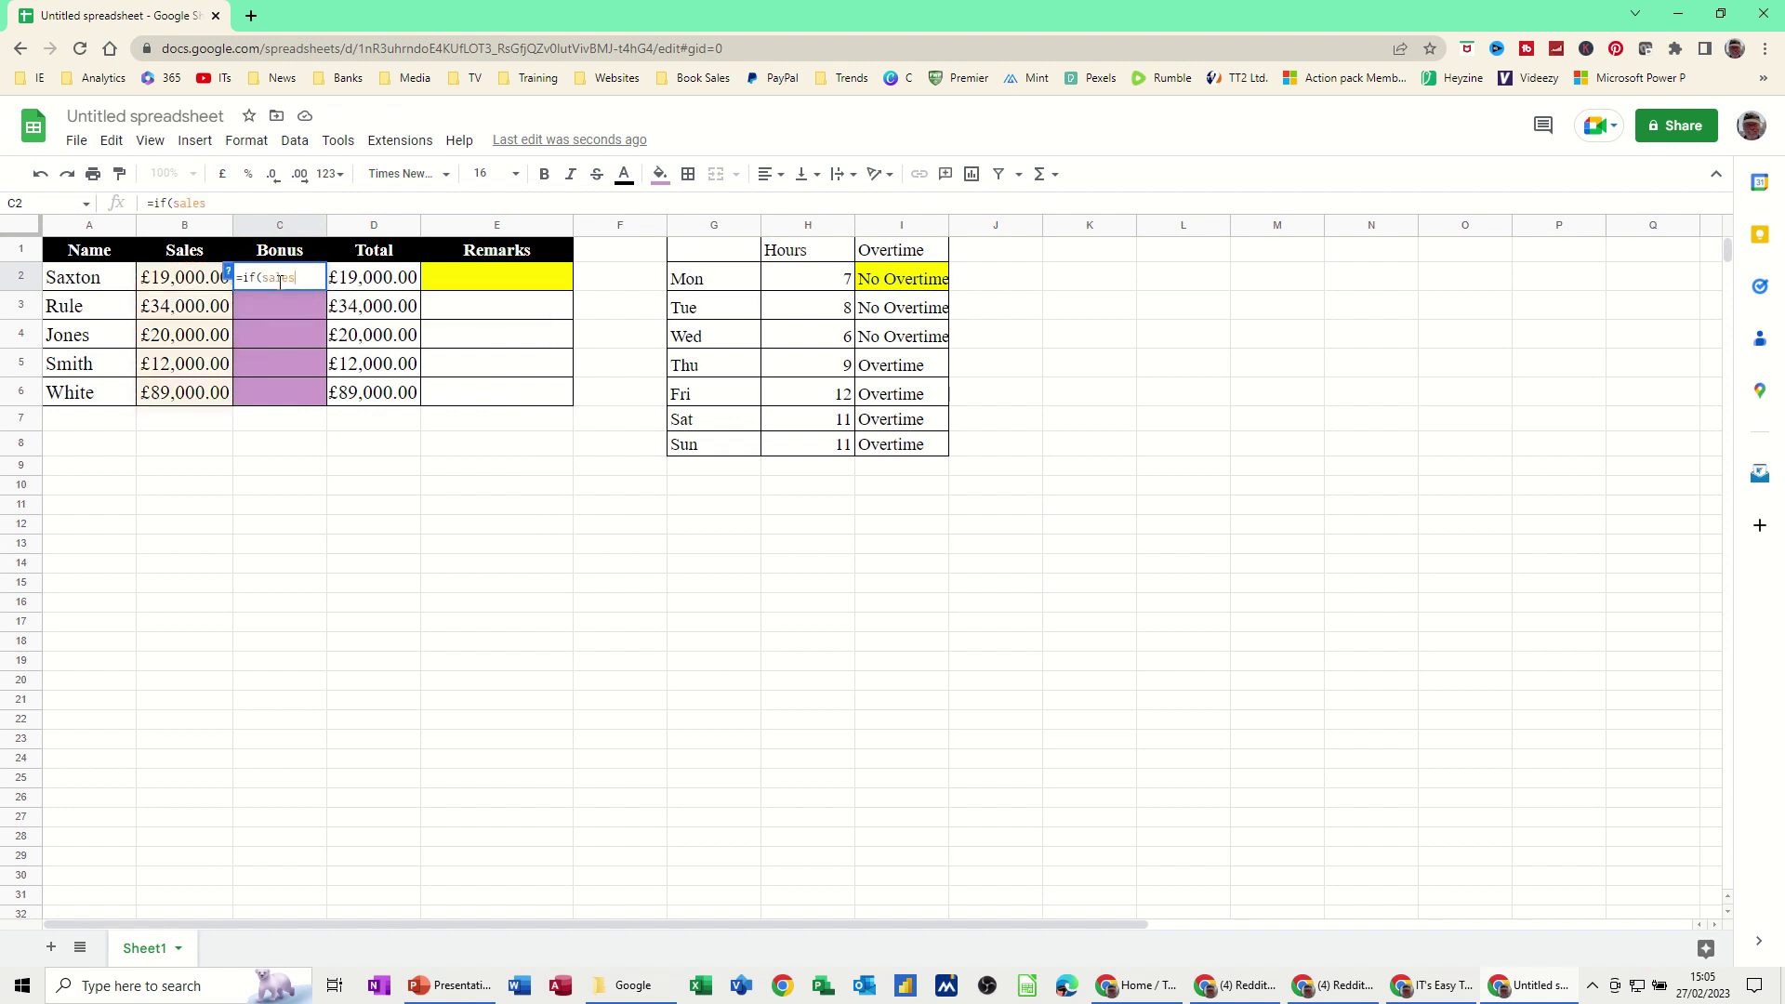
{"action": "type", "text": ">21000"}
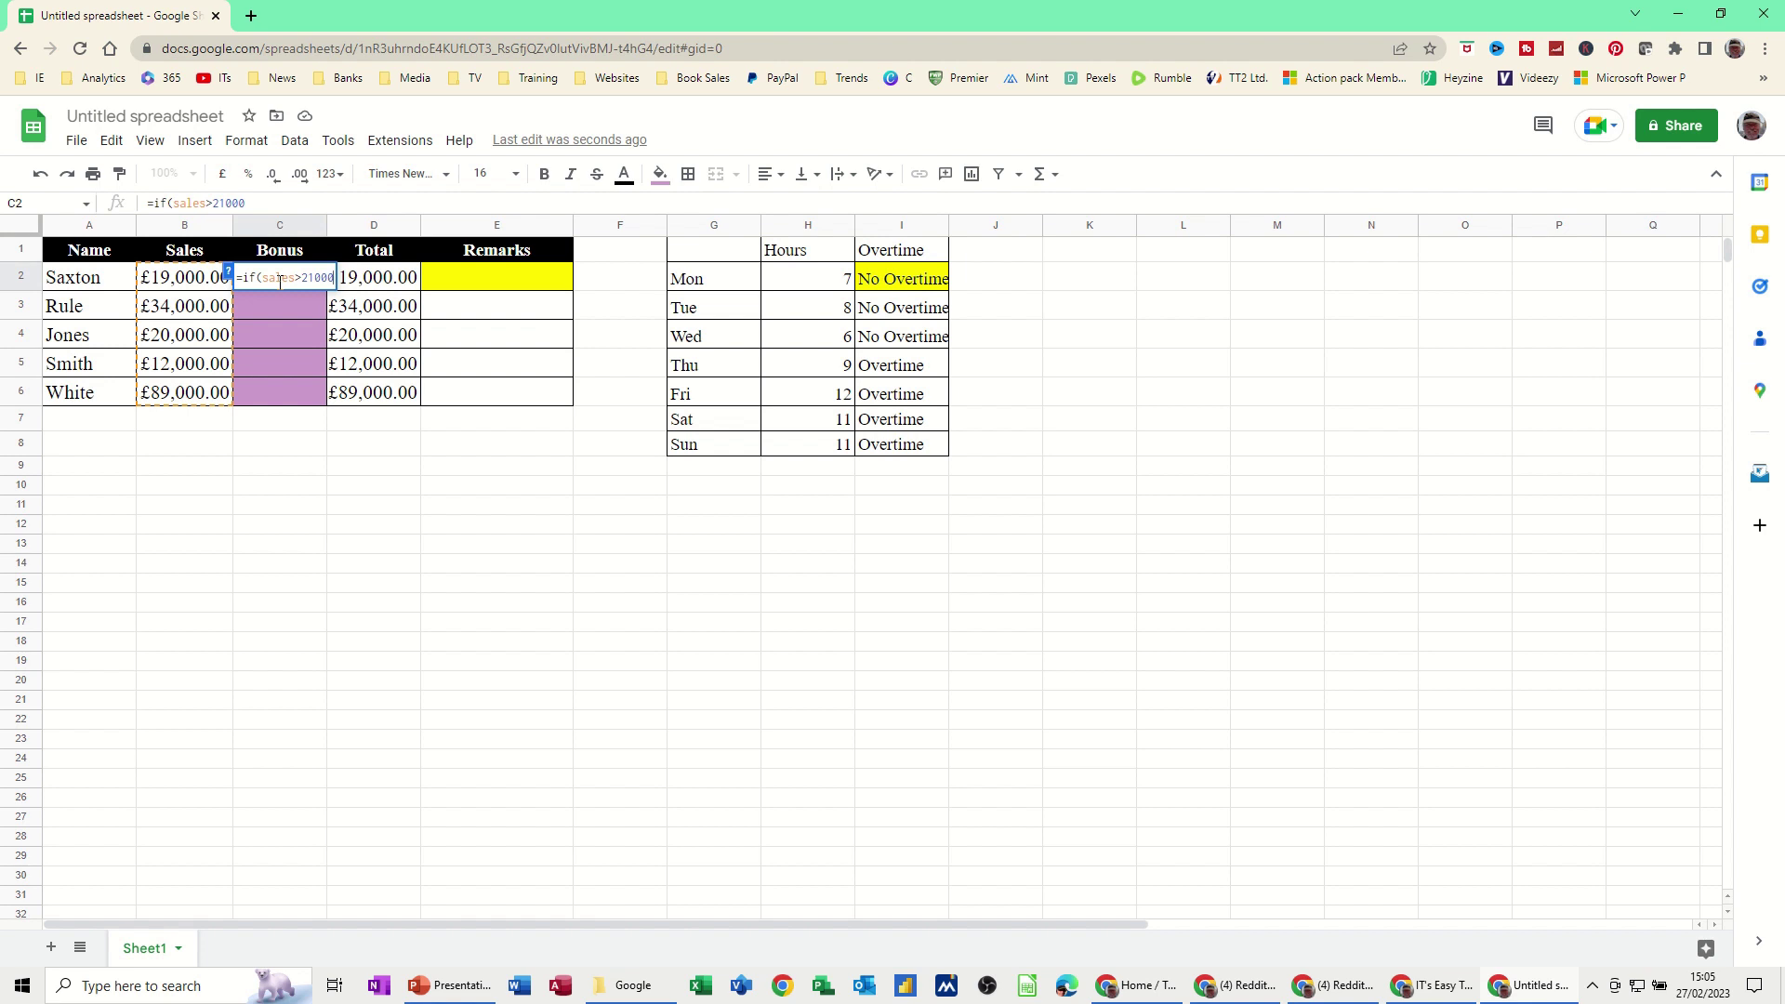
{"action": "type", "text": ","}
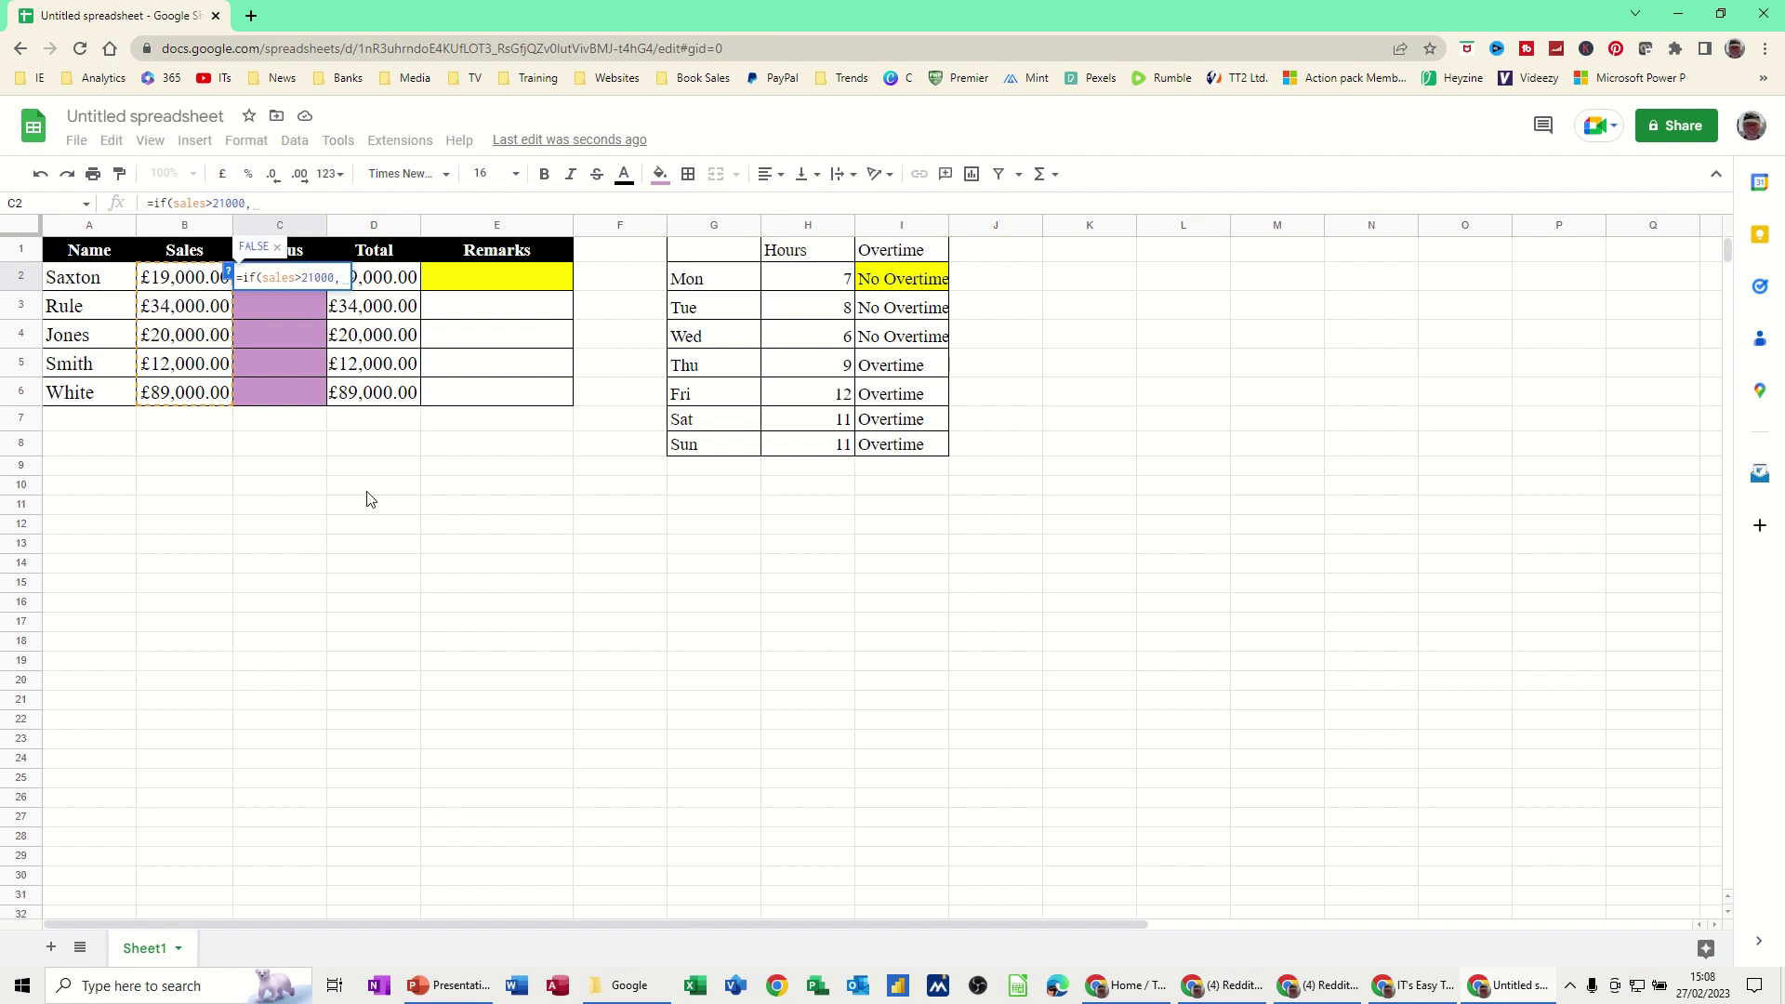
{"action": "type", "text": "sales"}
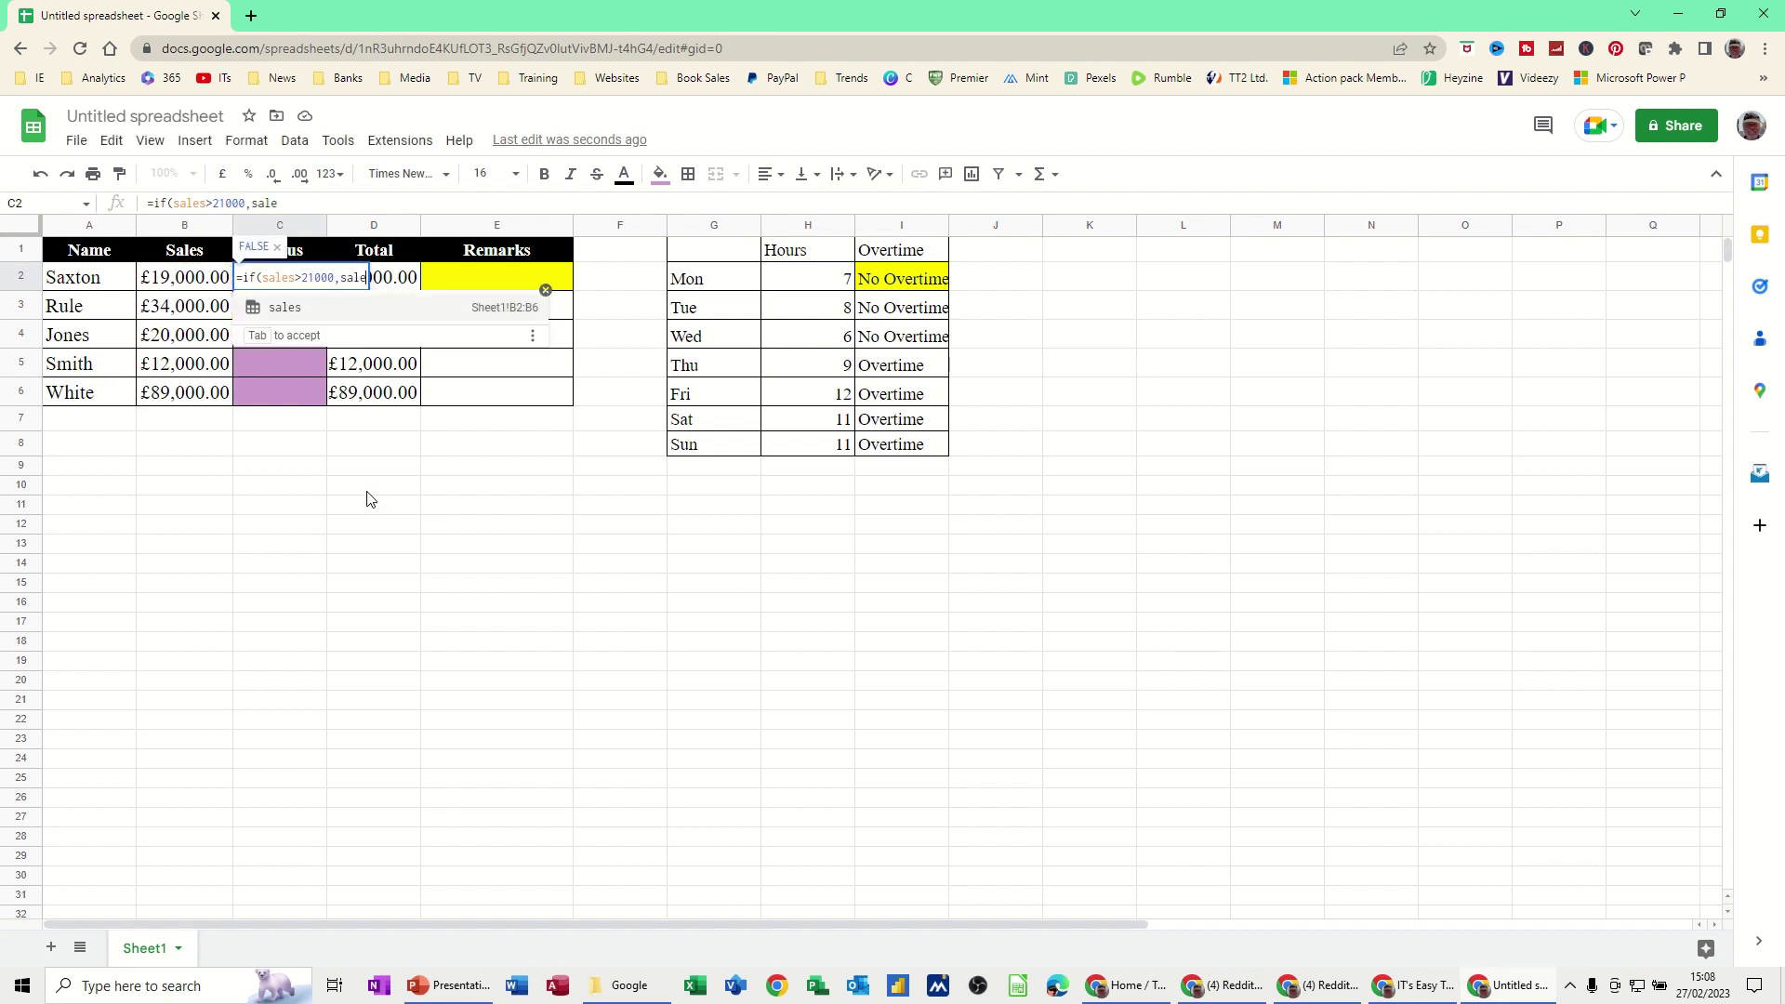
{"action": "type", "text": "*.1"}
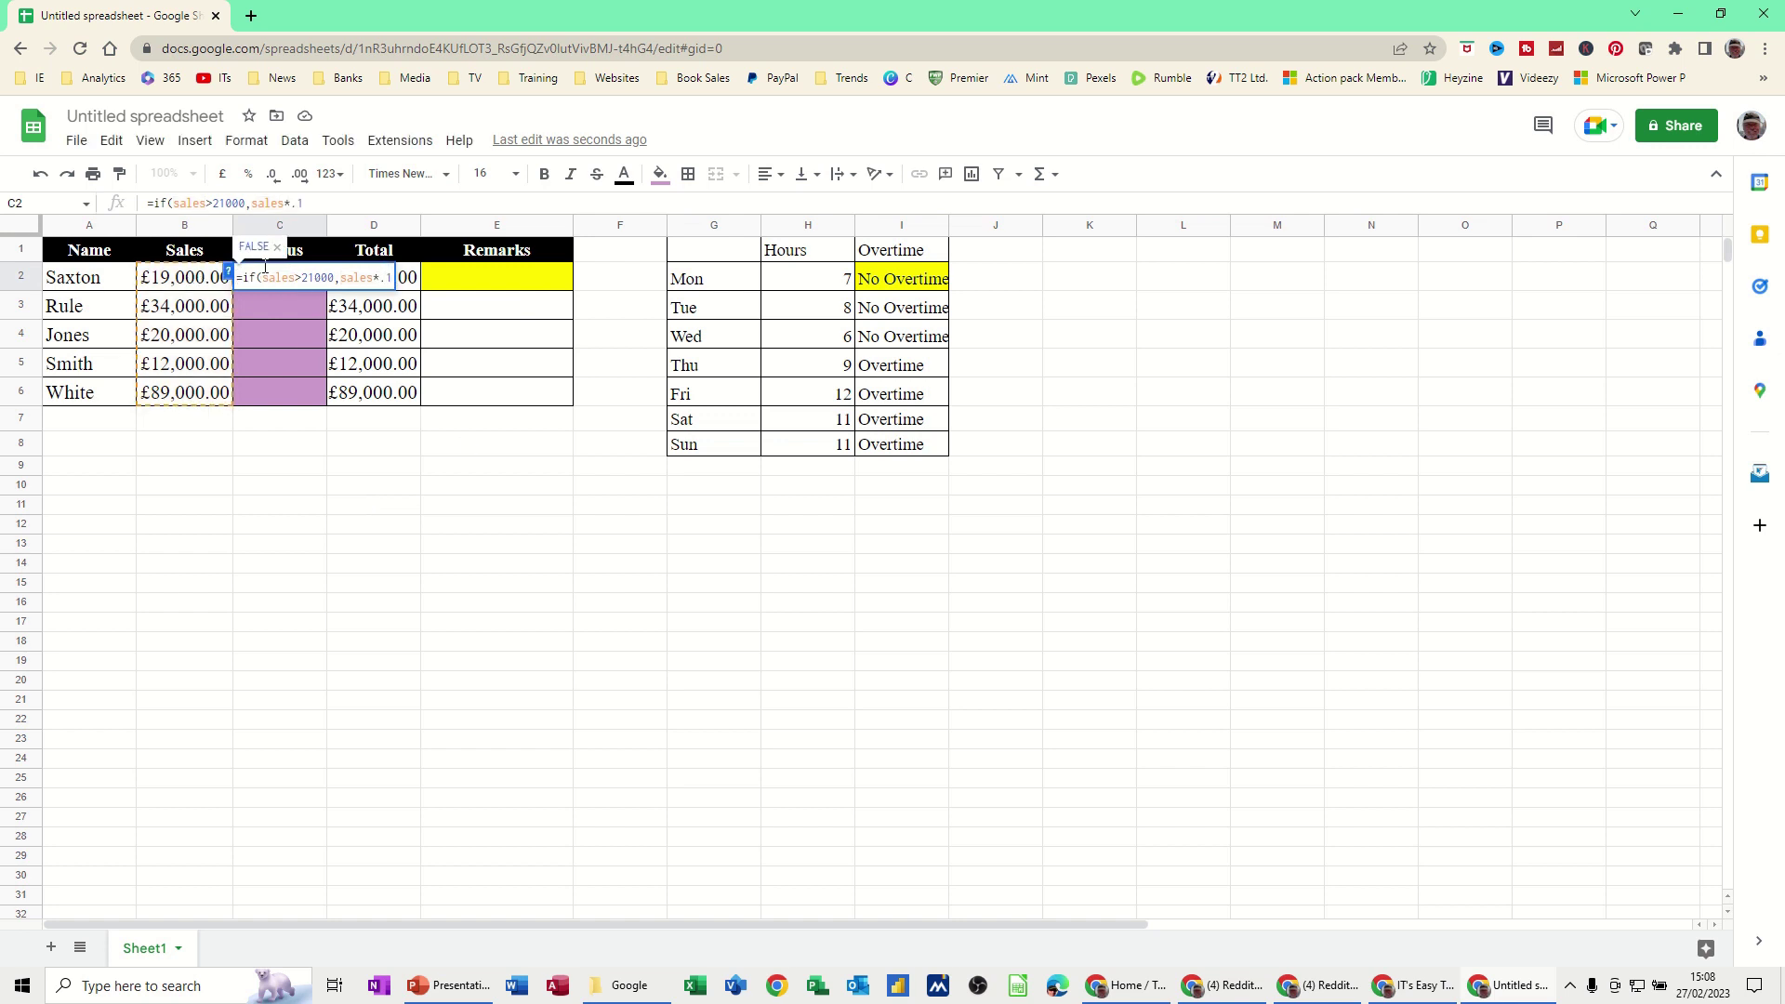
{"action": "type", "text": ",0)"}
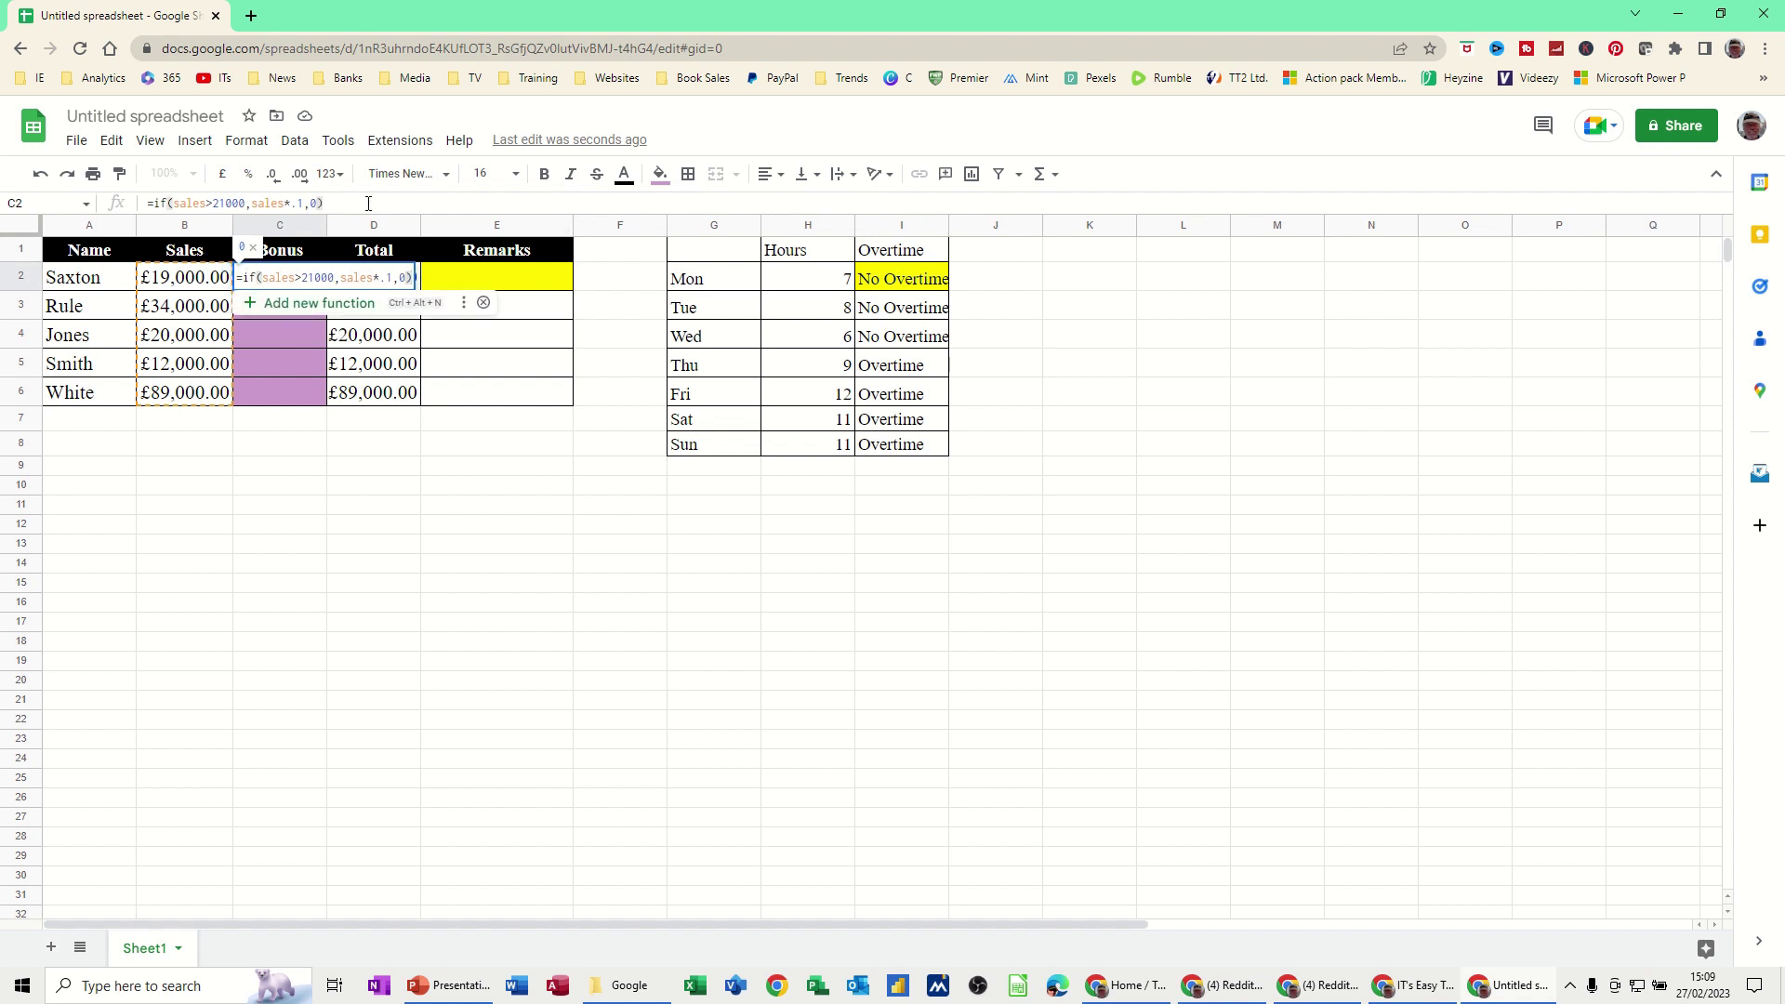
{"action": "key", "text": "Return"}
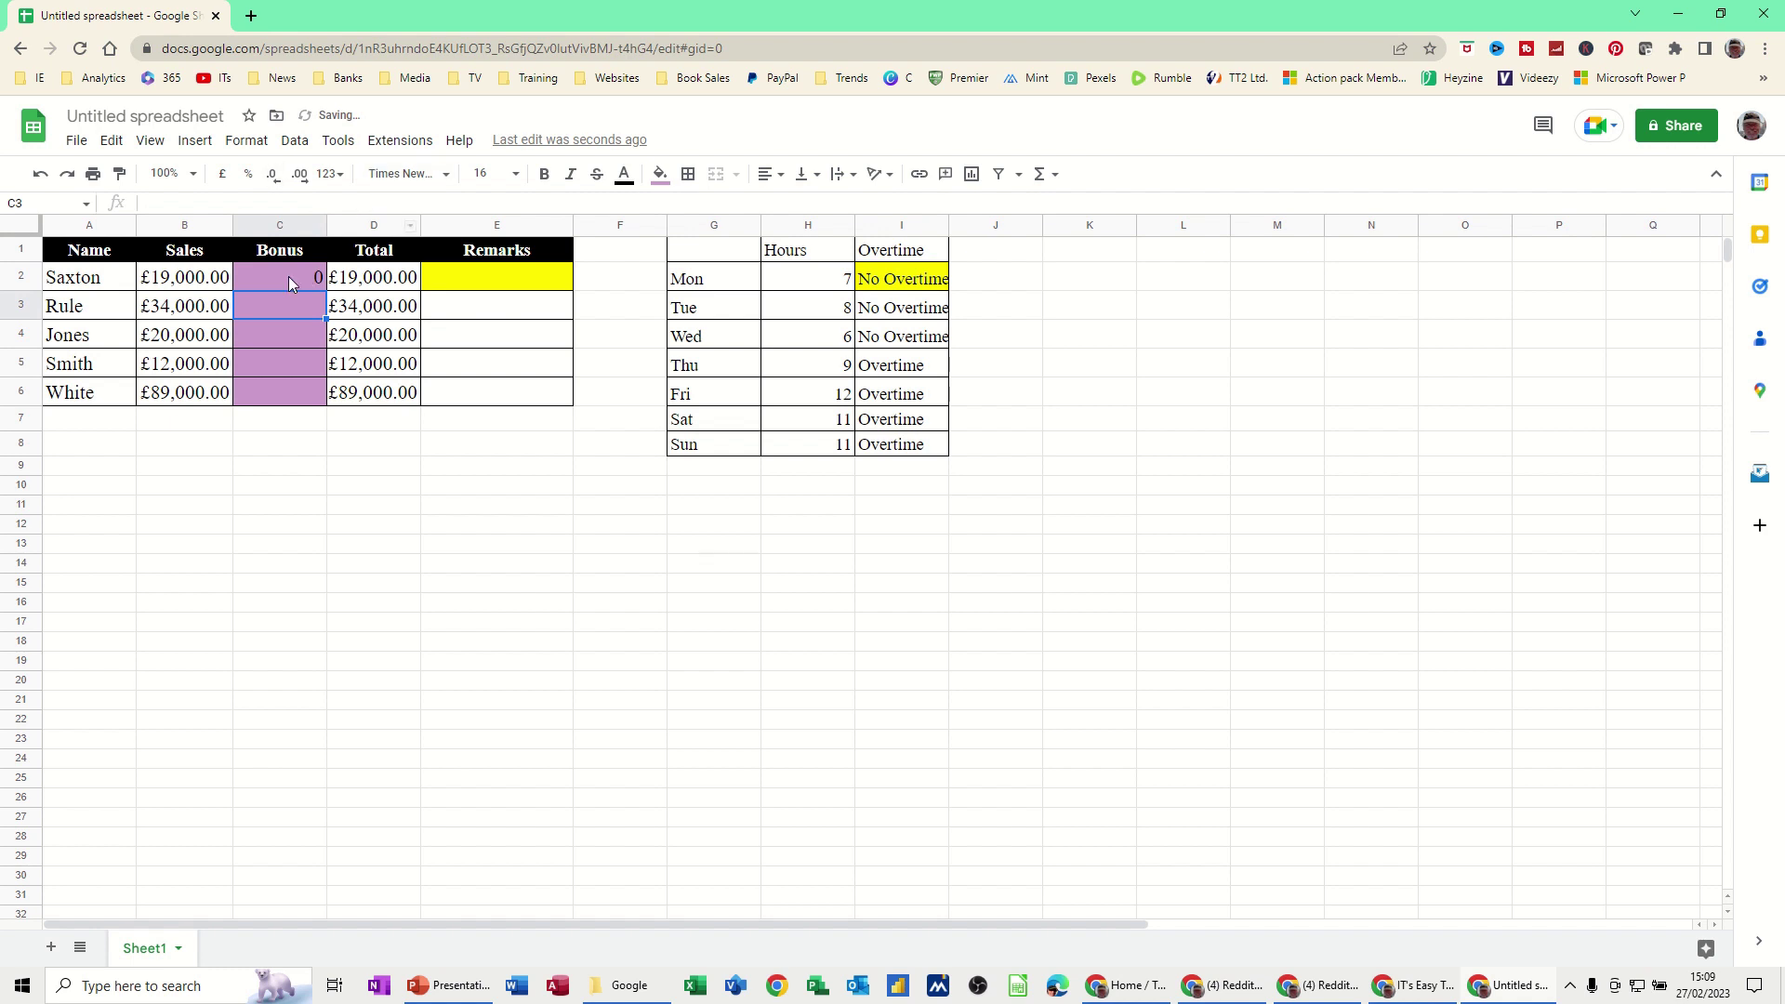
{"action": "left_click", "coordinate": [317, 278]}
Fill the bonus formula down to C6, producing £3,400 and £8,900 bonuses.
{"action": "left_click_drag", "start_coordinate": [322, 290], "coordinate": [324, 406]}
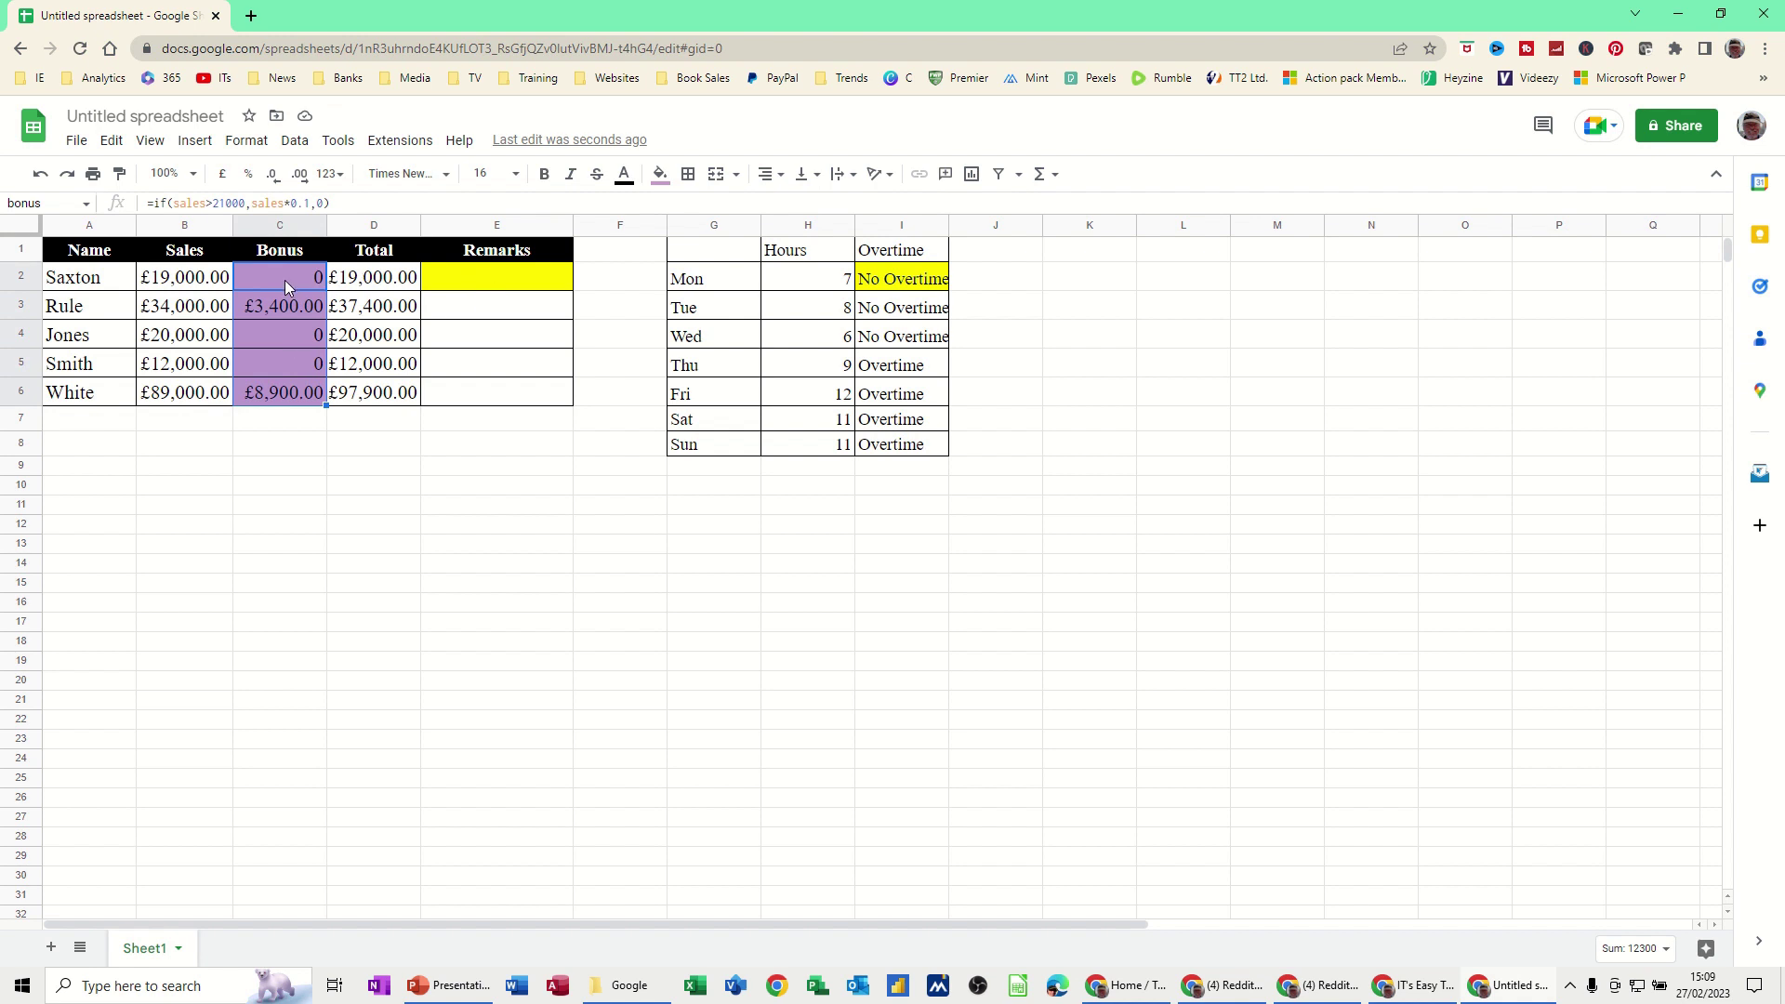
{"action": "left_click", "coordinate": [470, 279]}
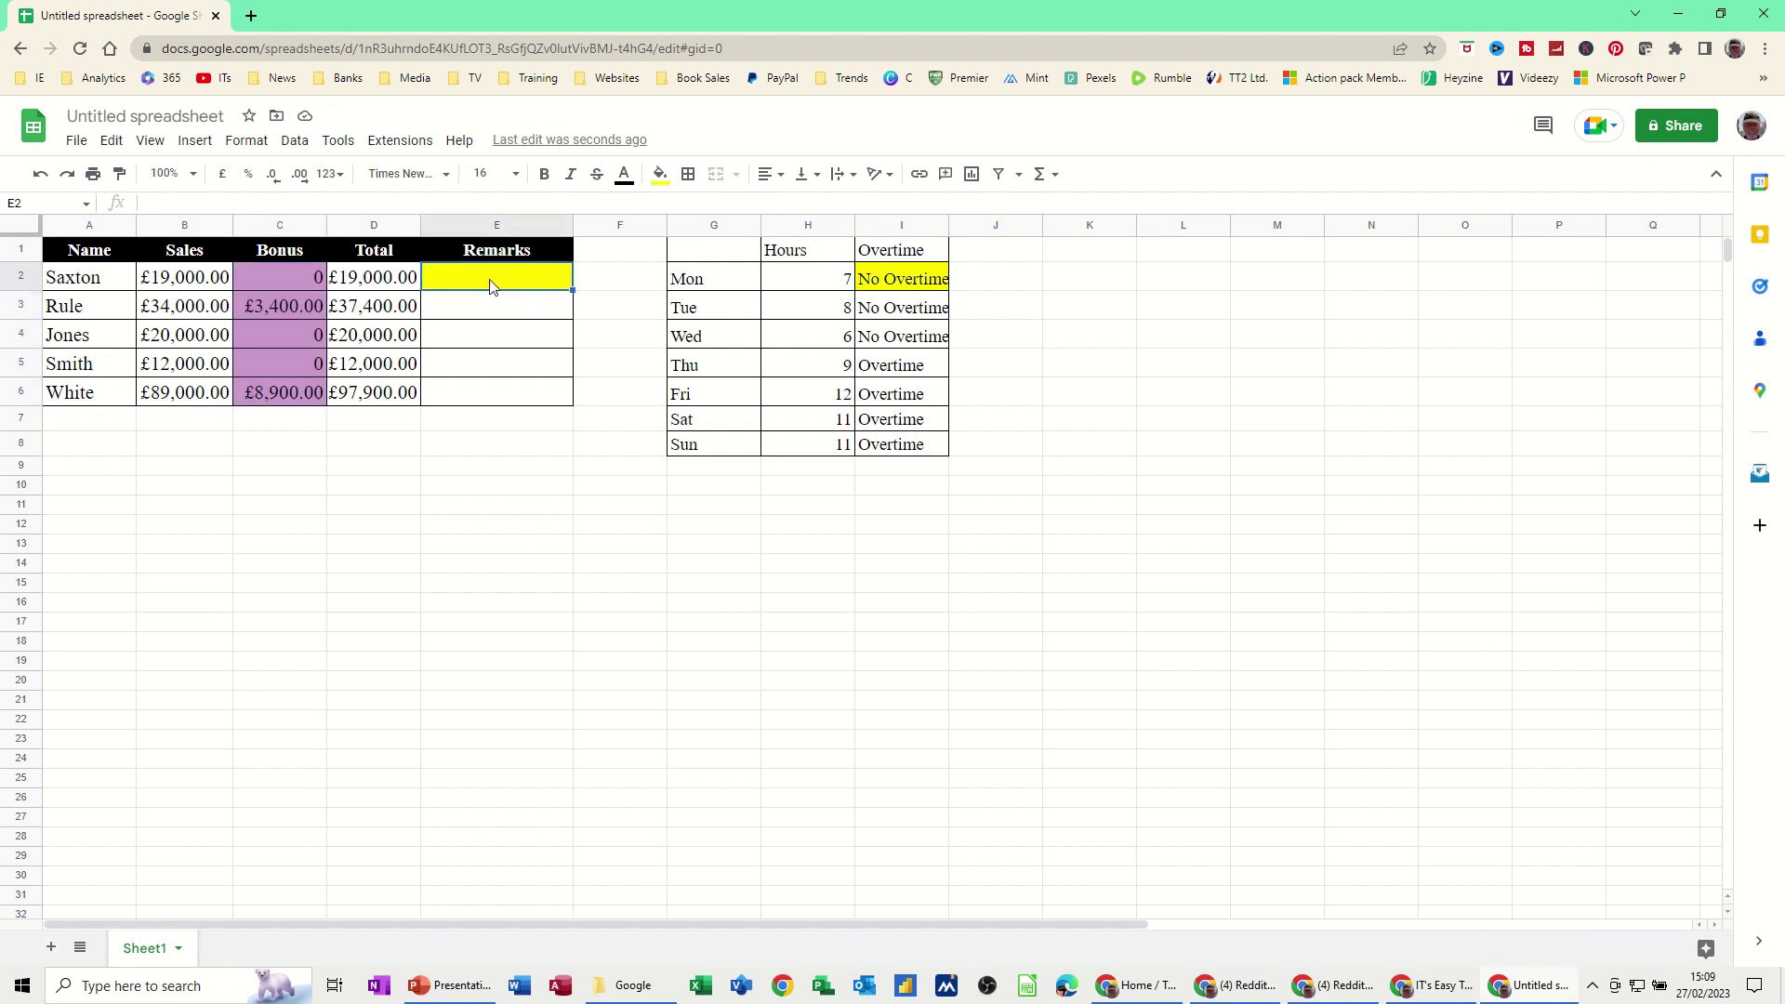
Enter =if(bonus=0,"More effort needed","Well done") in Remarks cell E2.
{"action": "type", "text": "=if("}
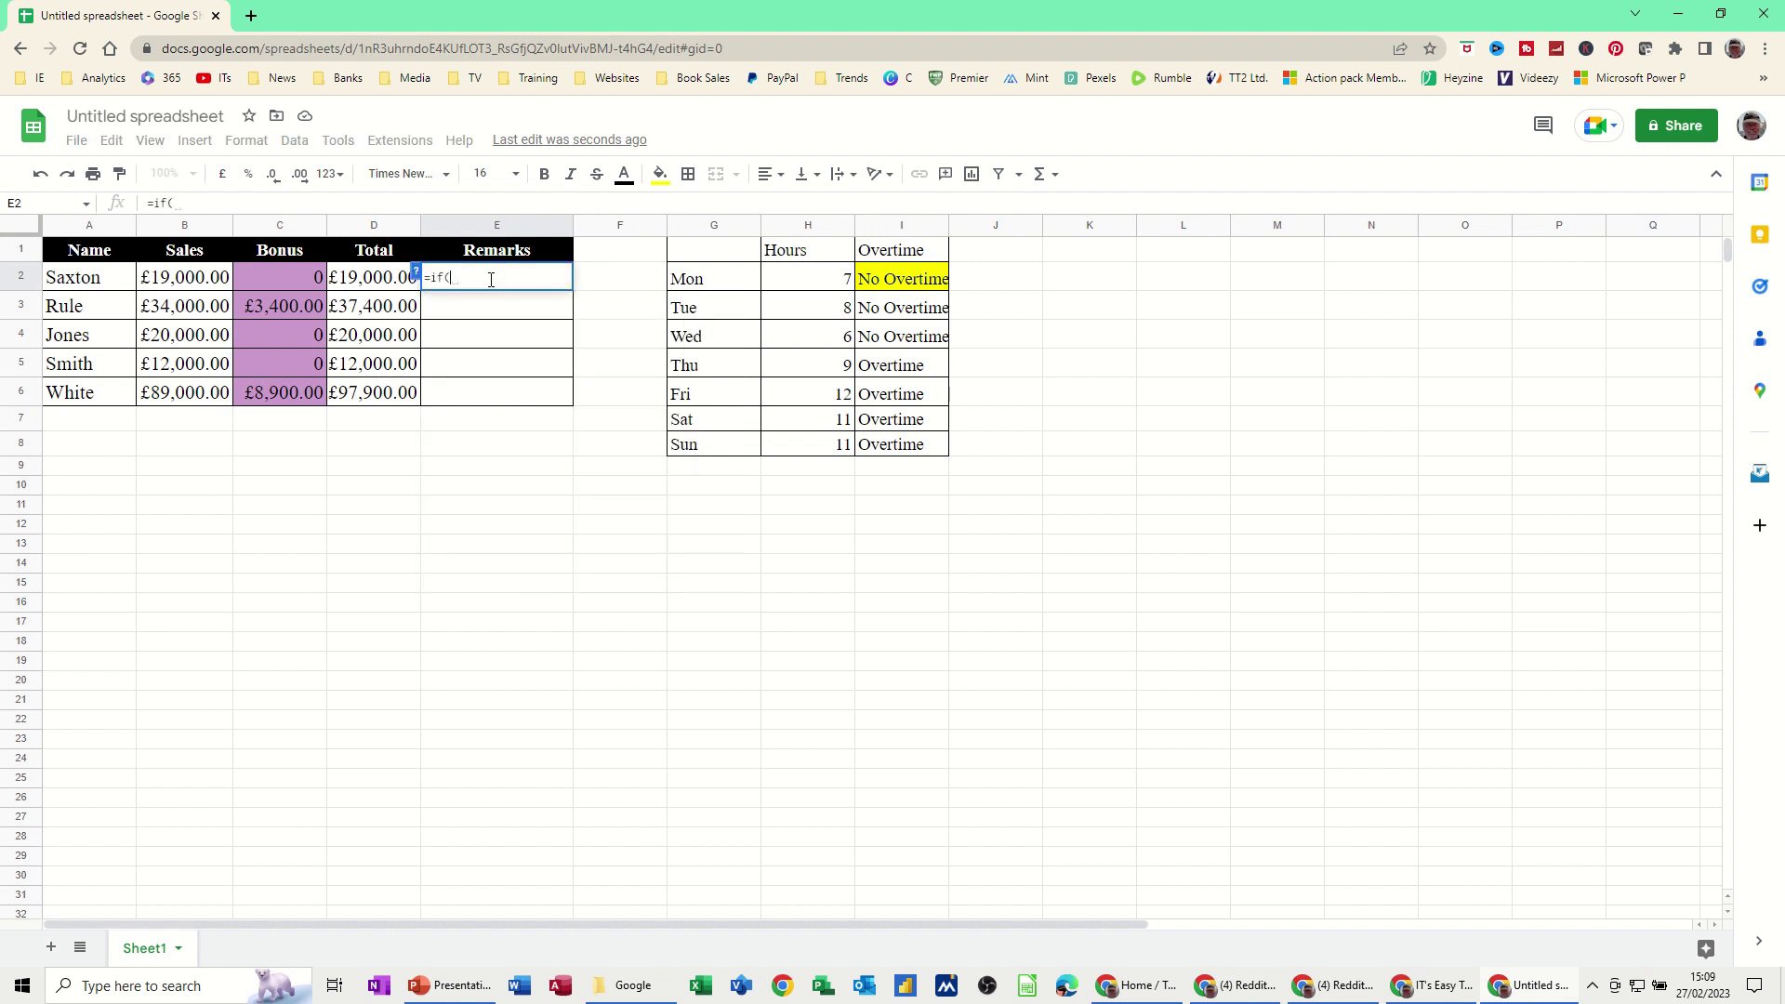
{"action": "type", "text": "bonus"}
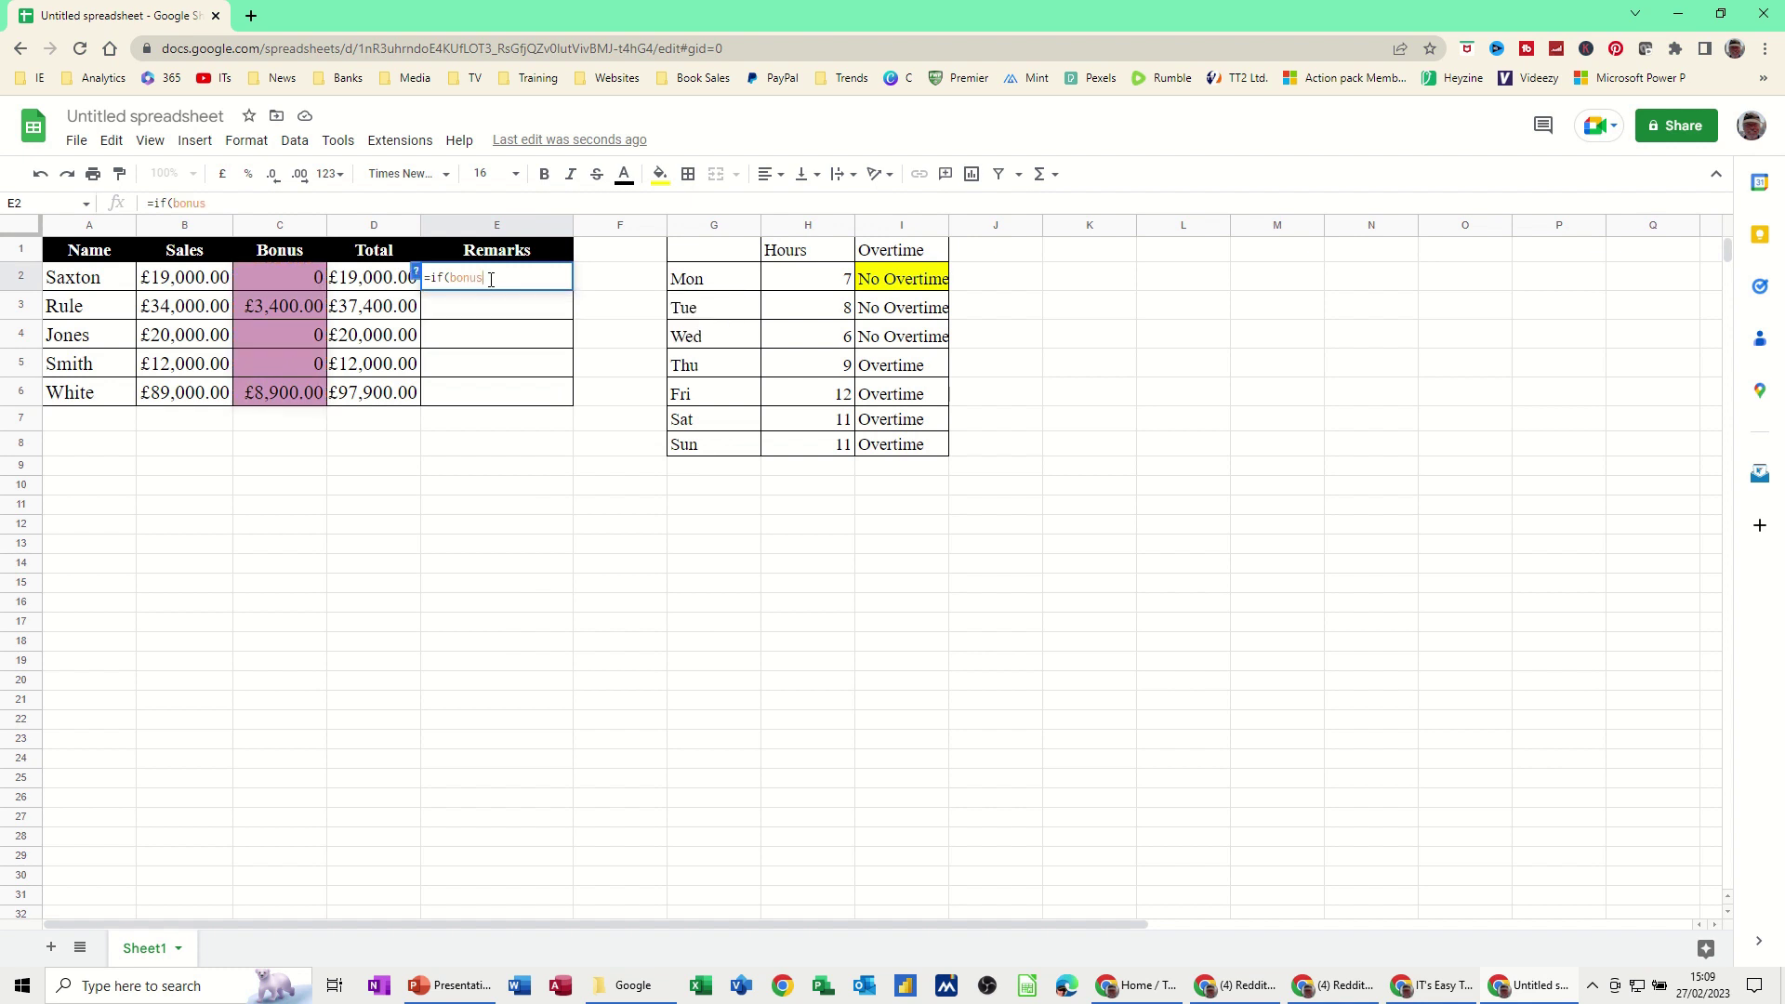
{"action": "type", "text": "=0"}
{"action": "type", "text": ","}
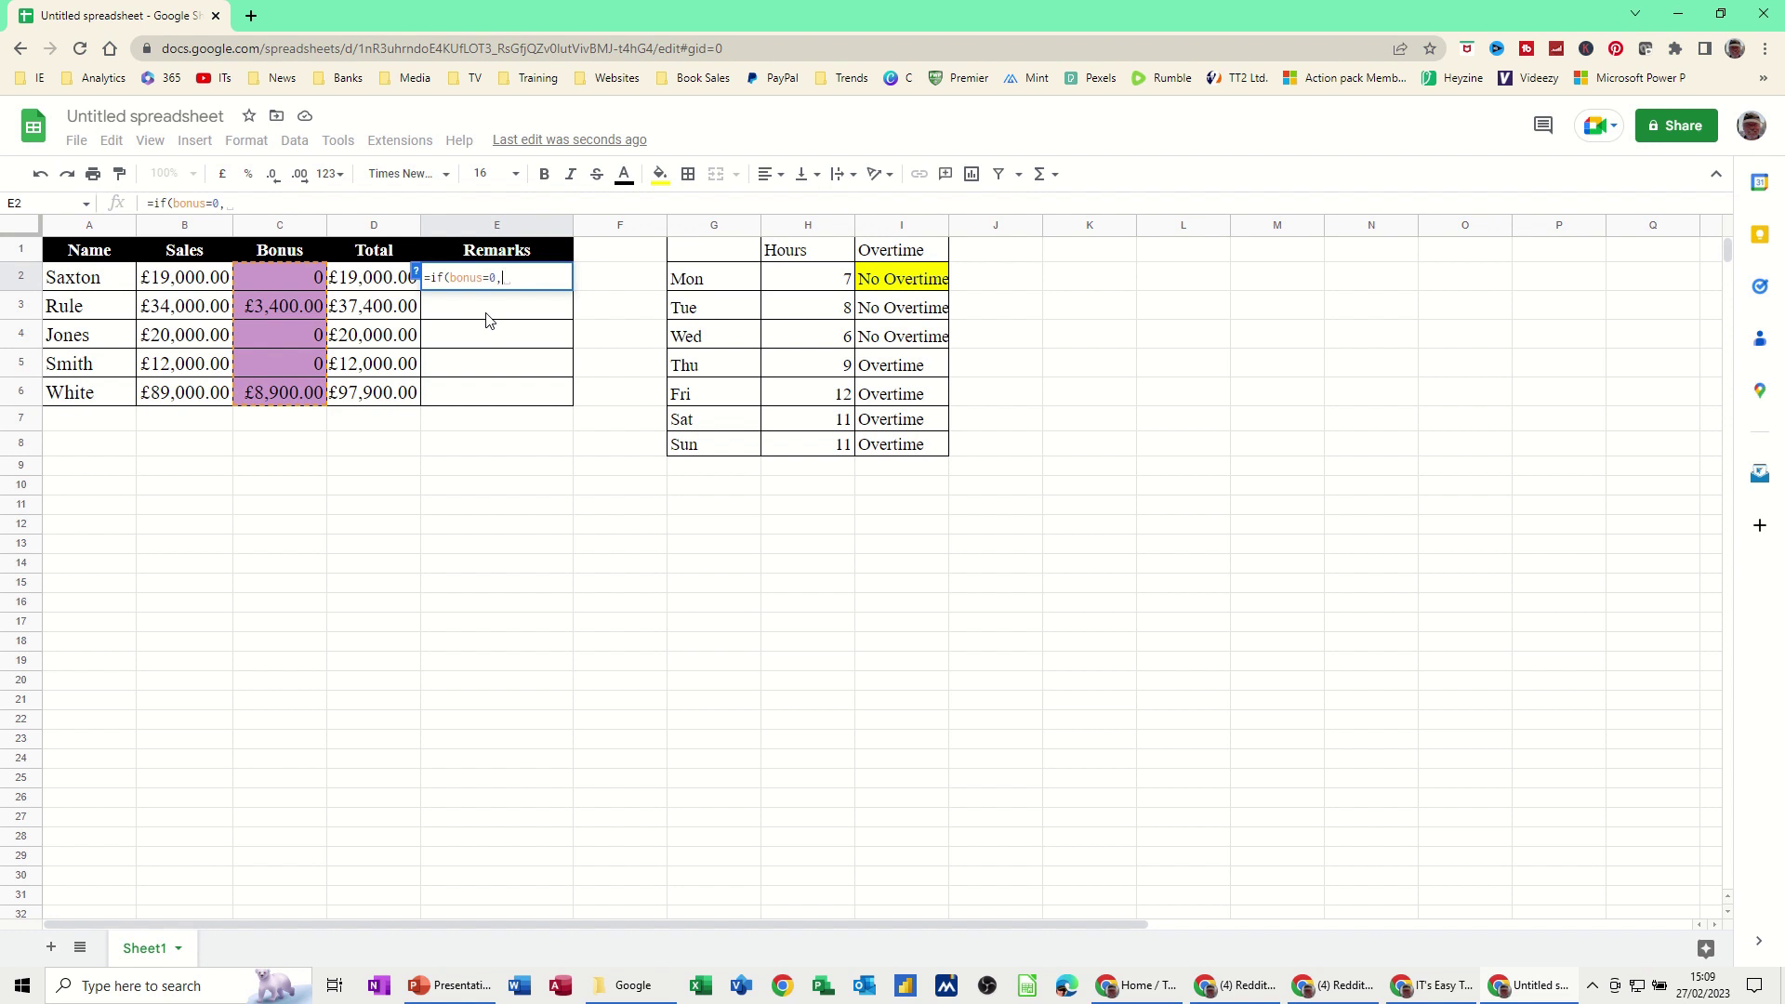
{"action": "type", "text": "\""}
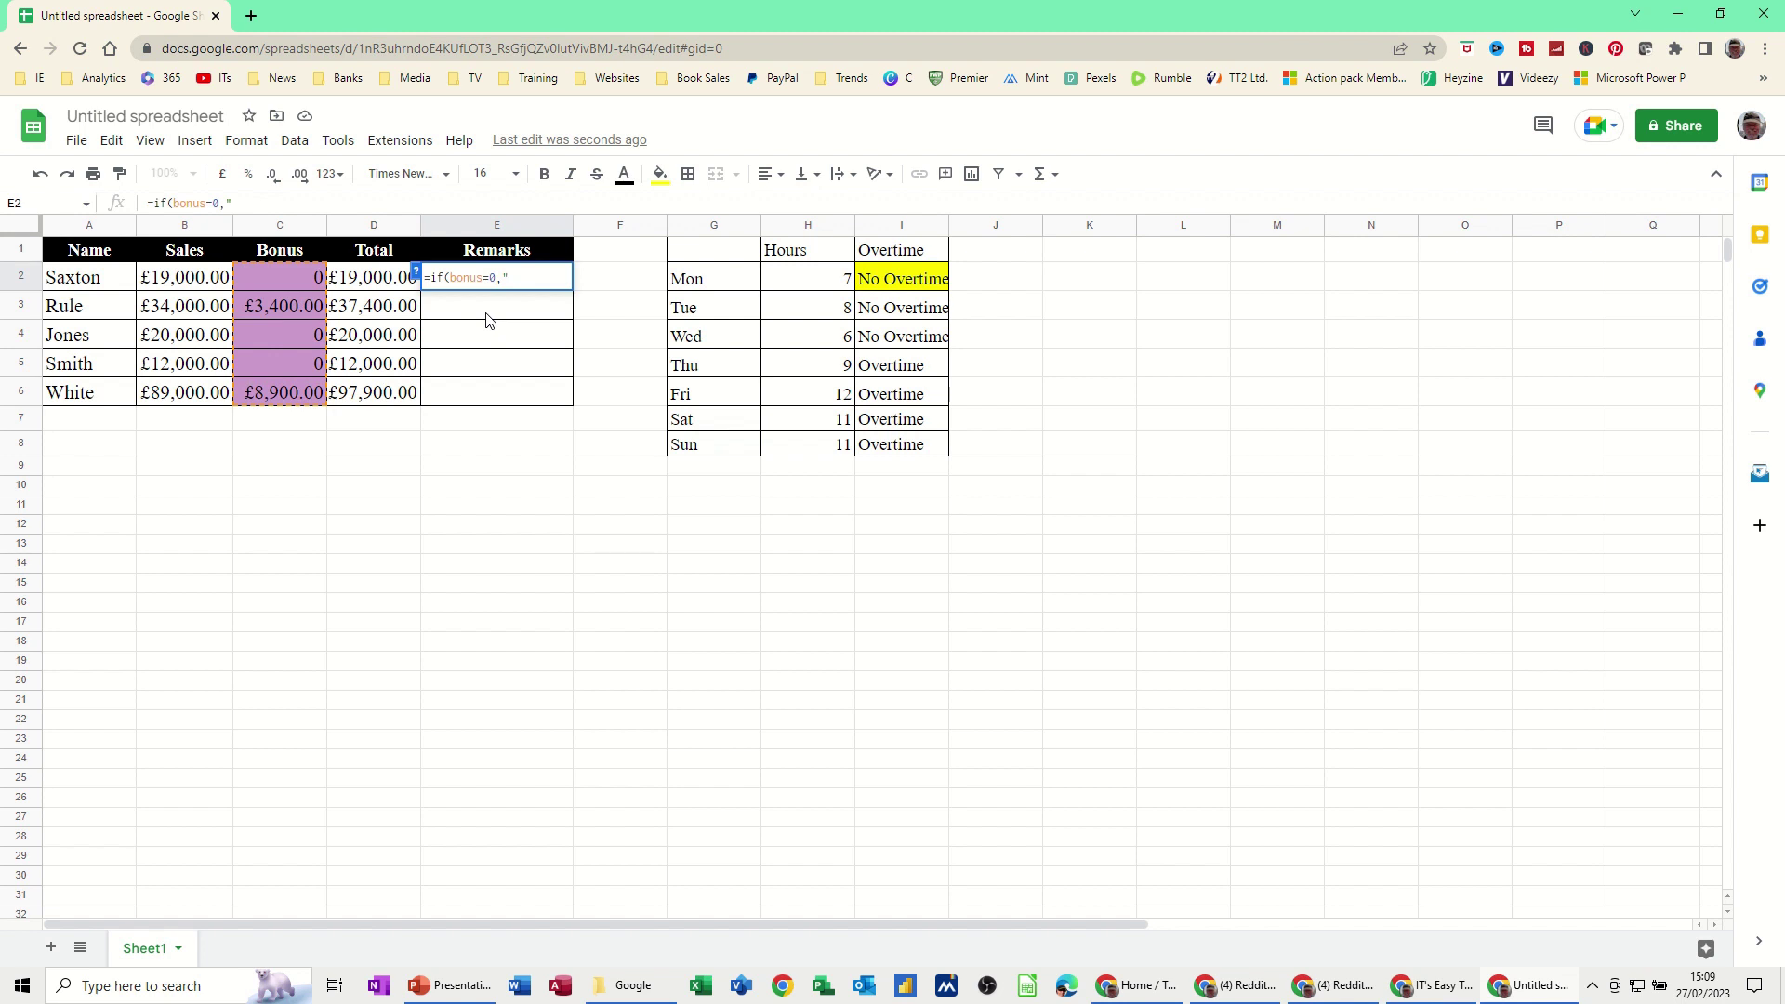
{"action": "type", "text": "More effort "}
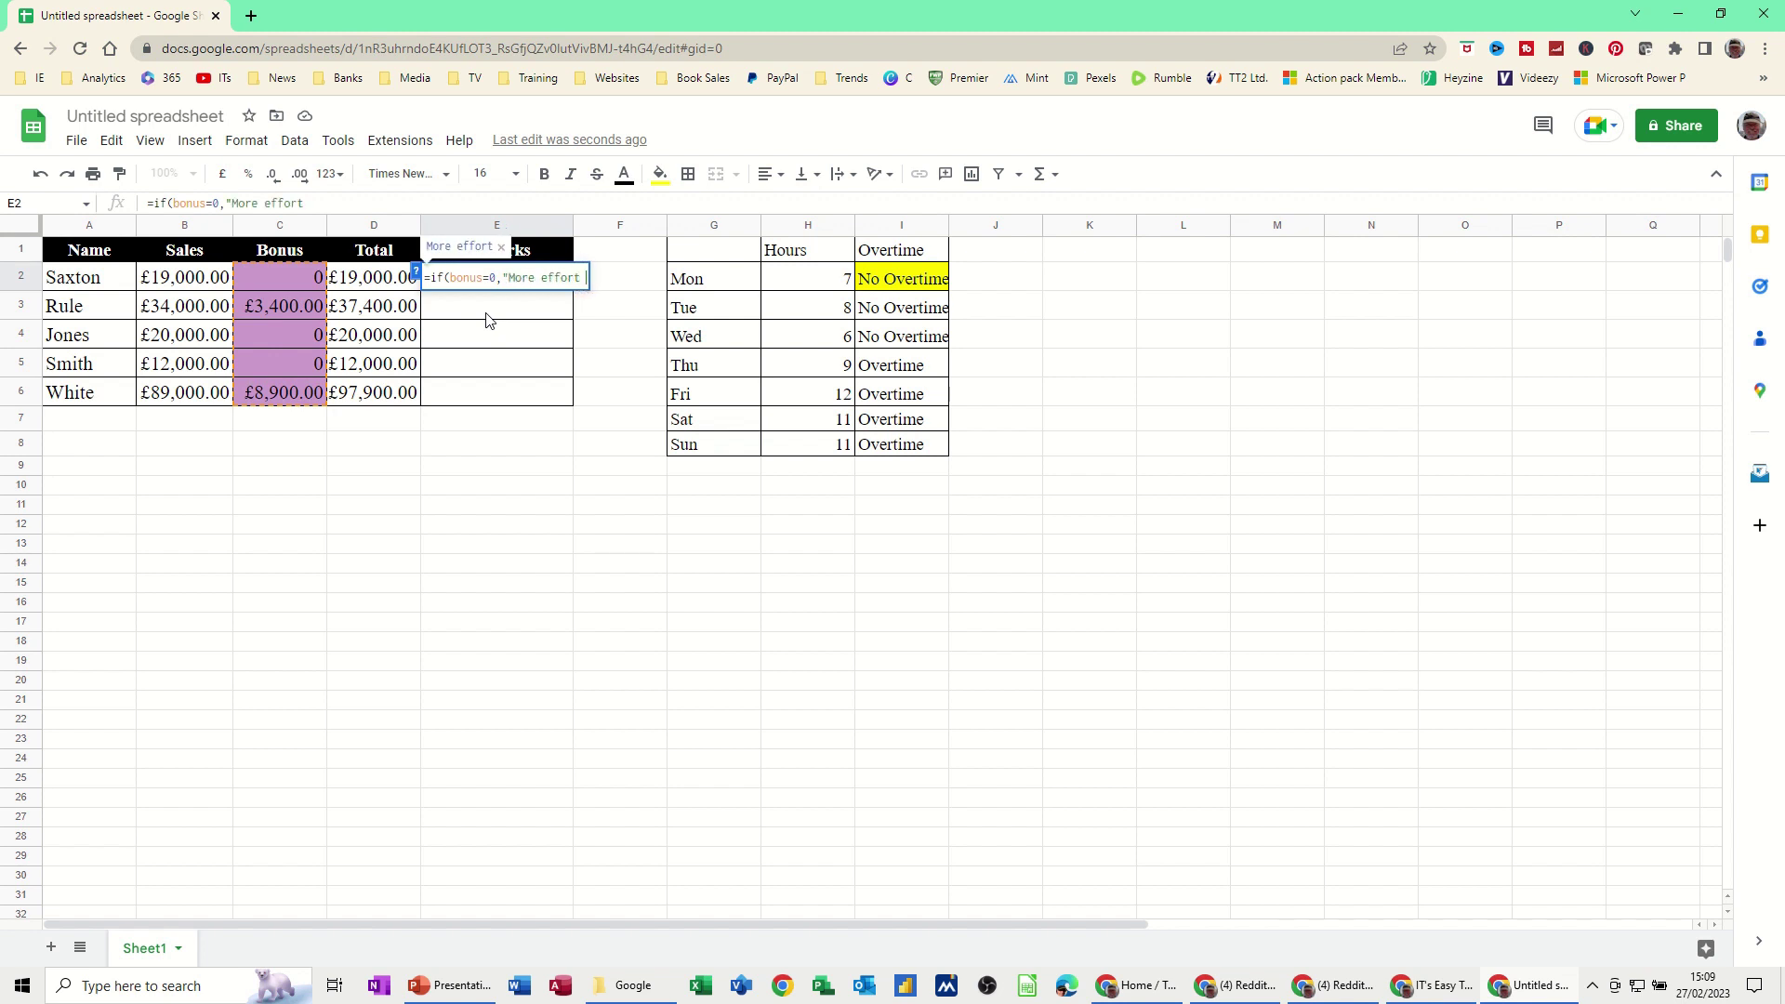
{"action": "type", "text": "needed"}
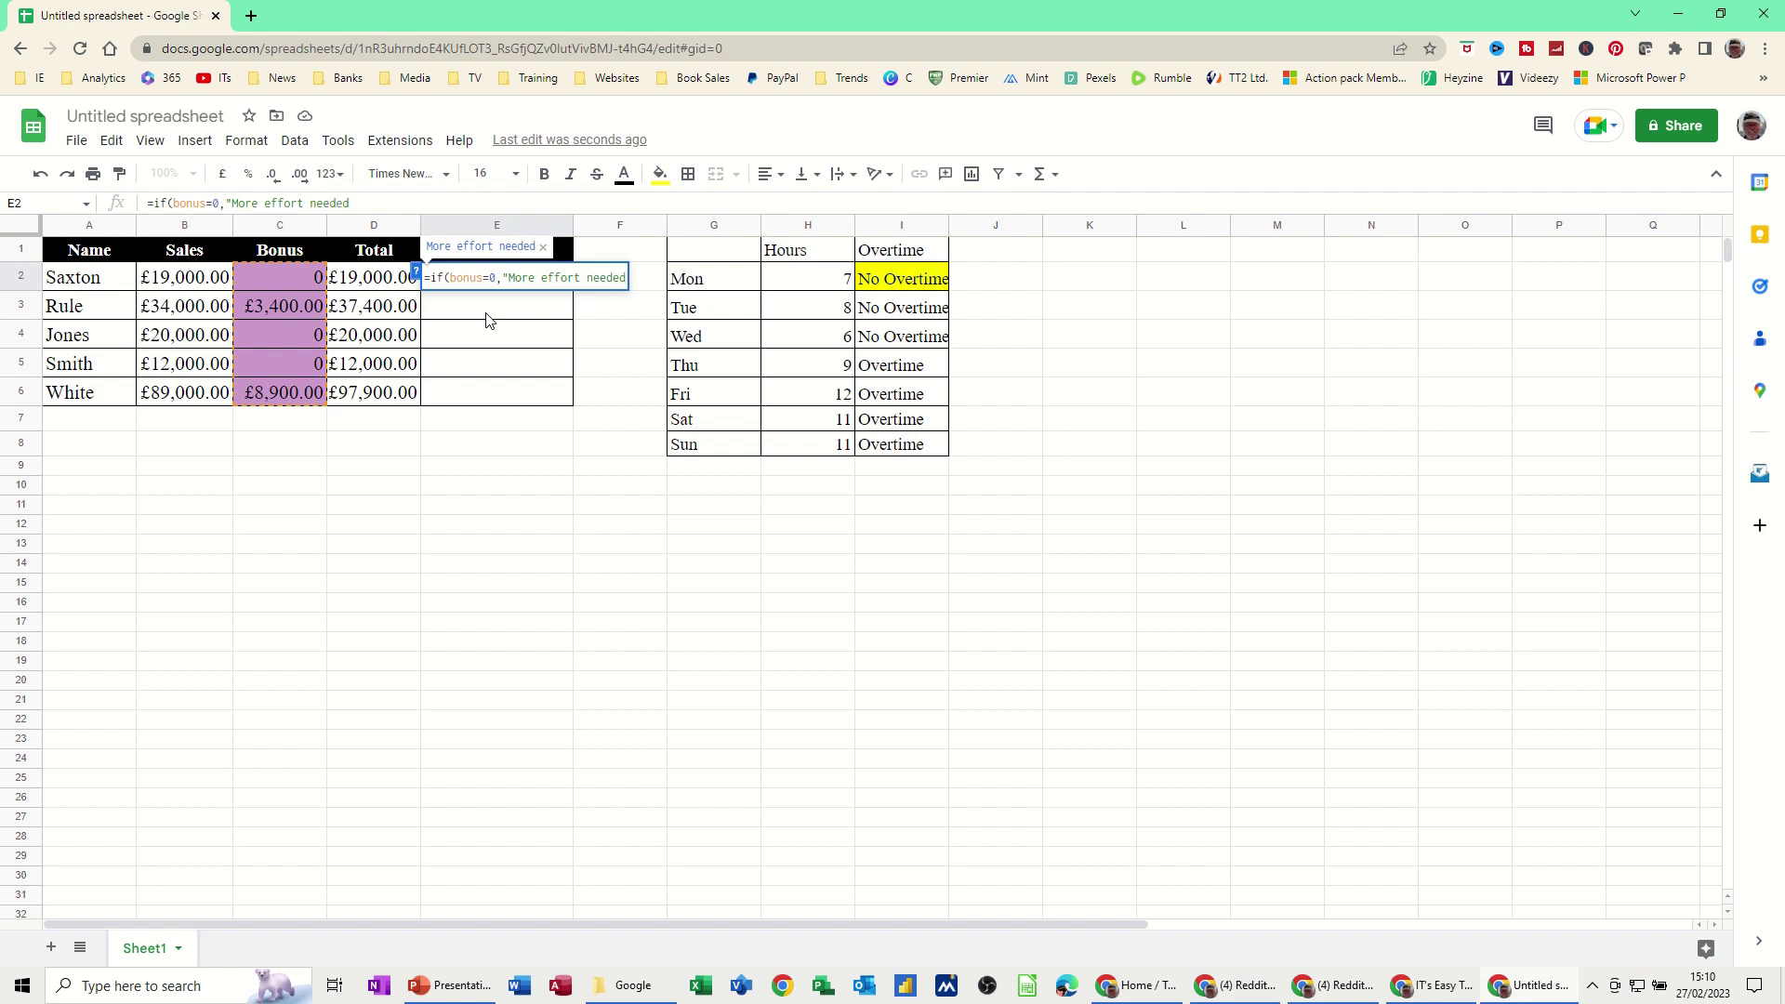
{"action": "type", "text": "\","}
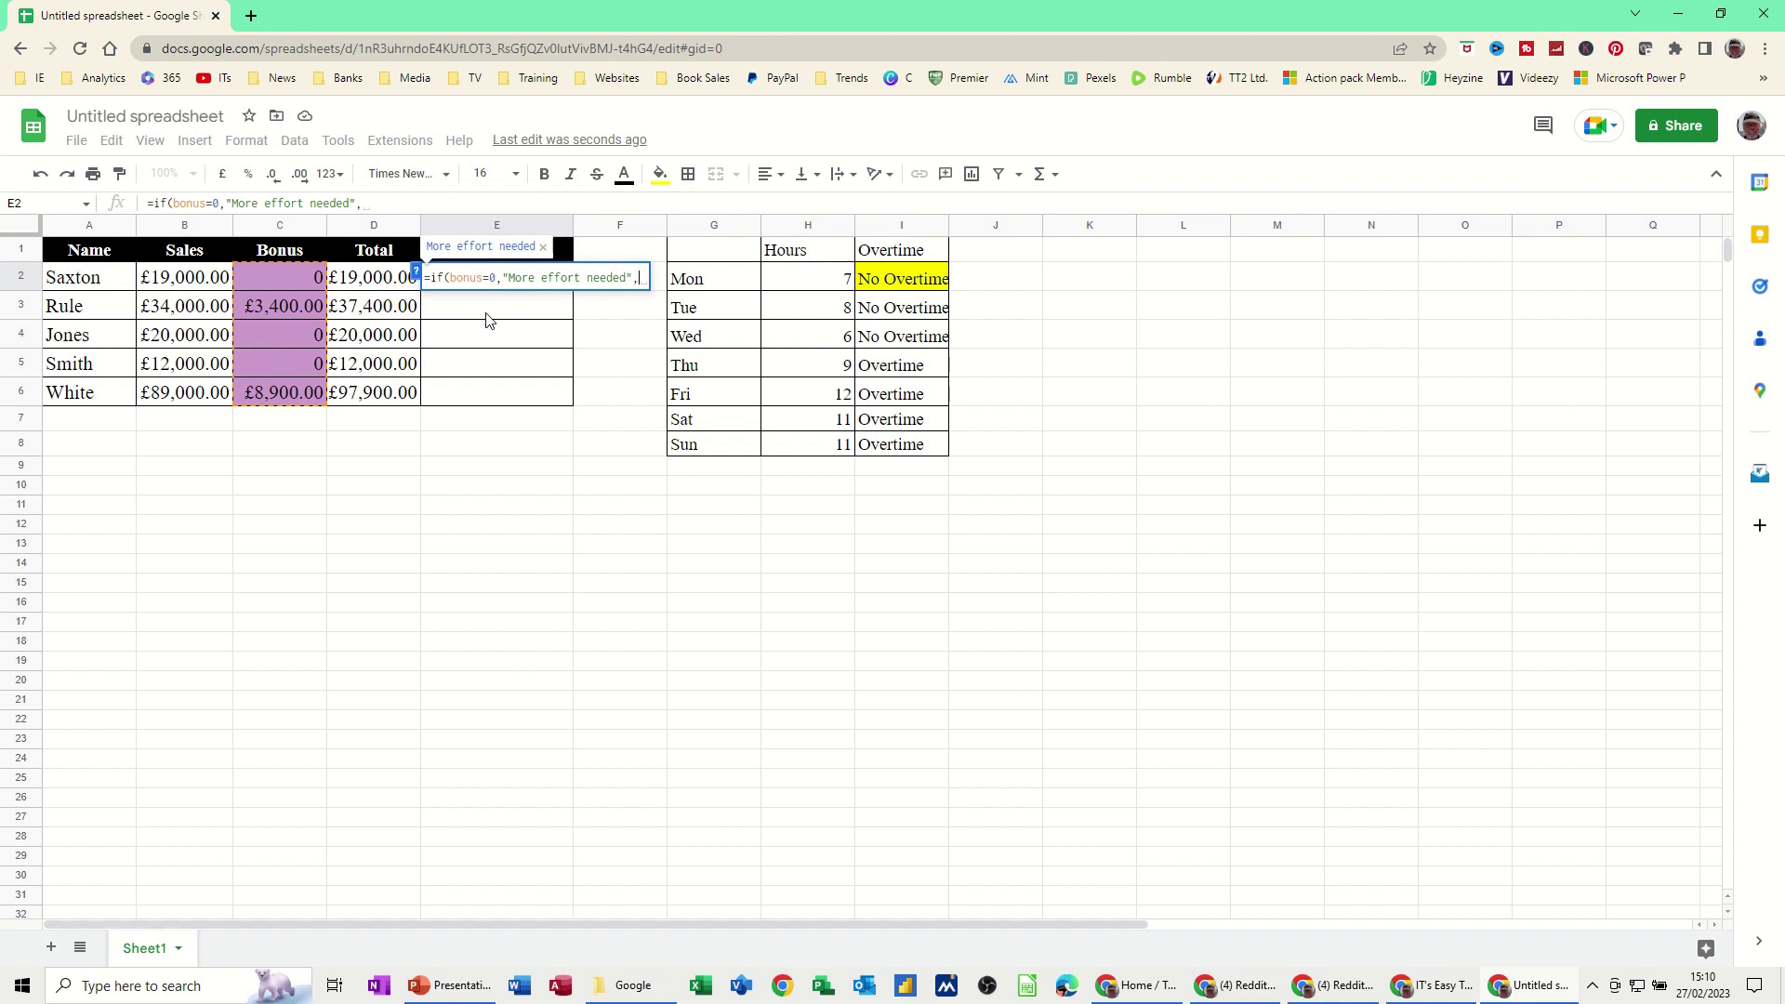
{"action": "type", "text": "\"W"}
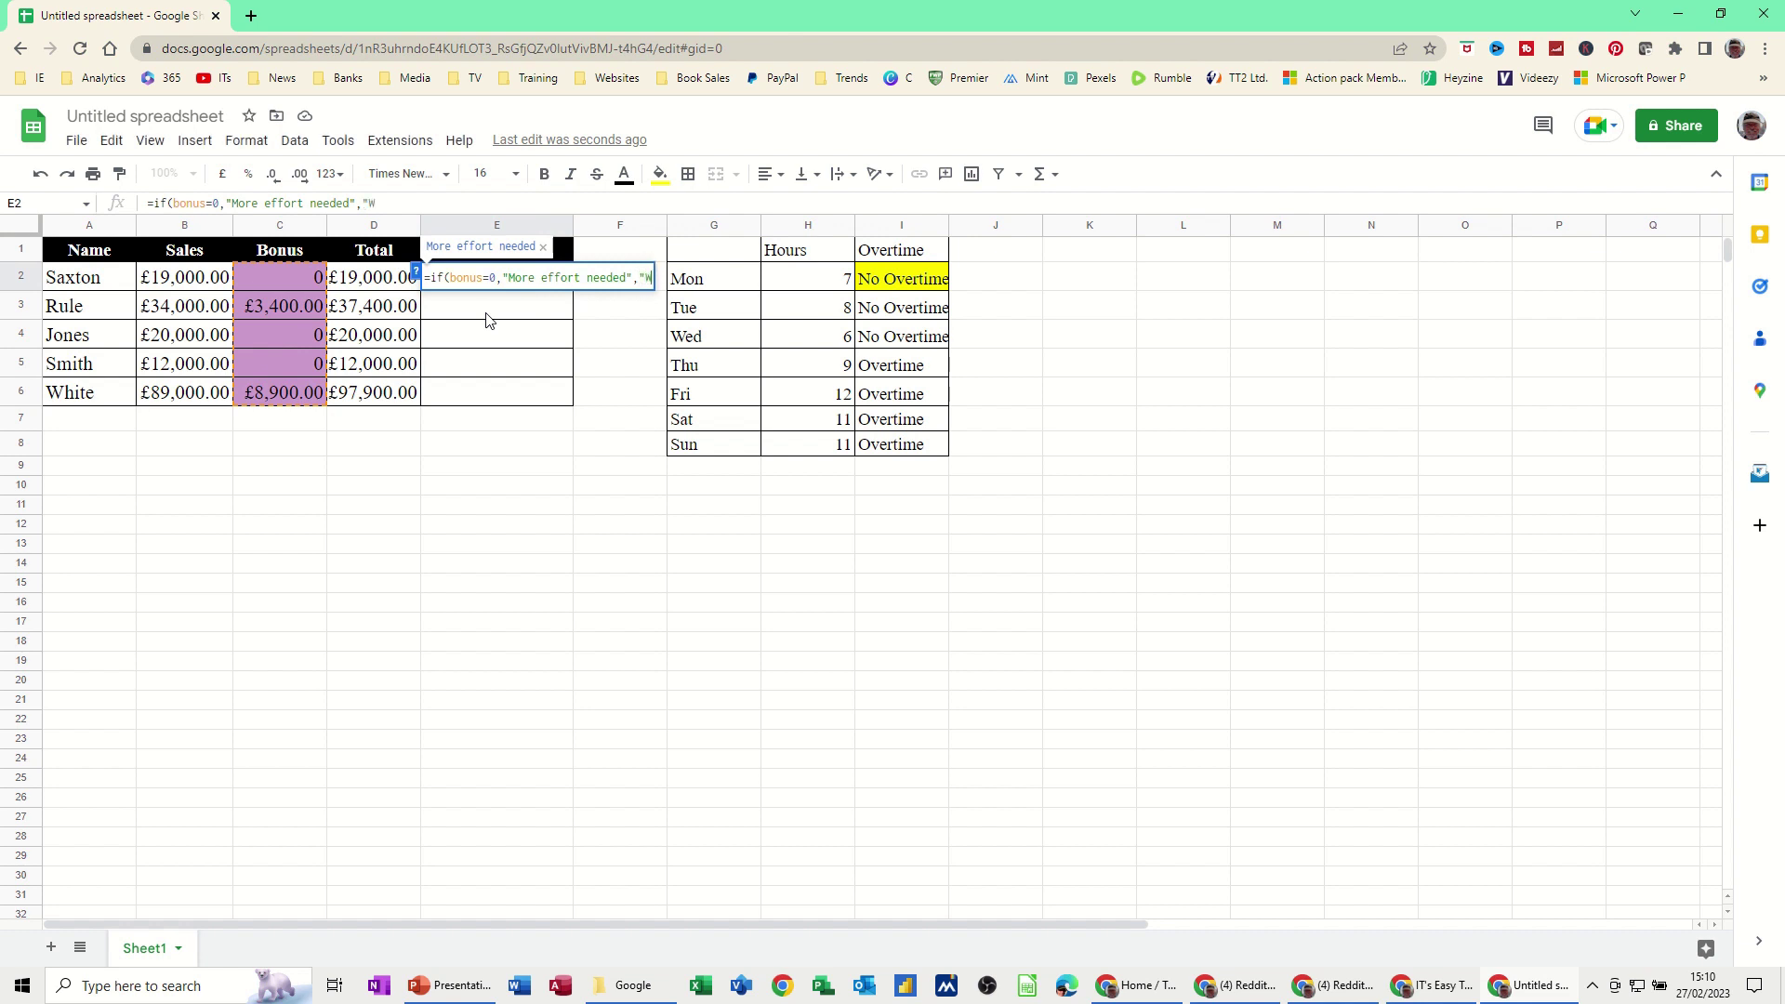
{"action": "type", "text": "ell done\""}
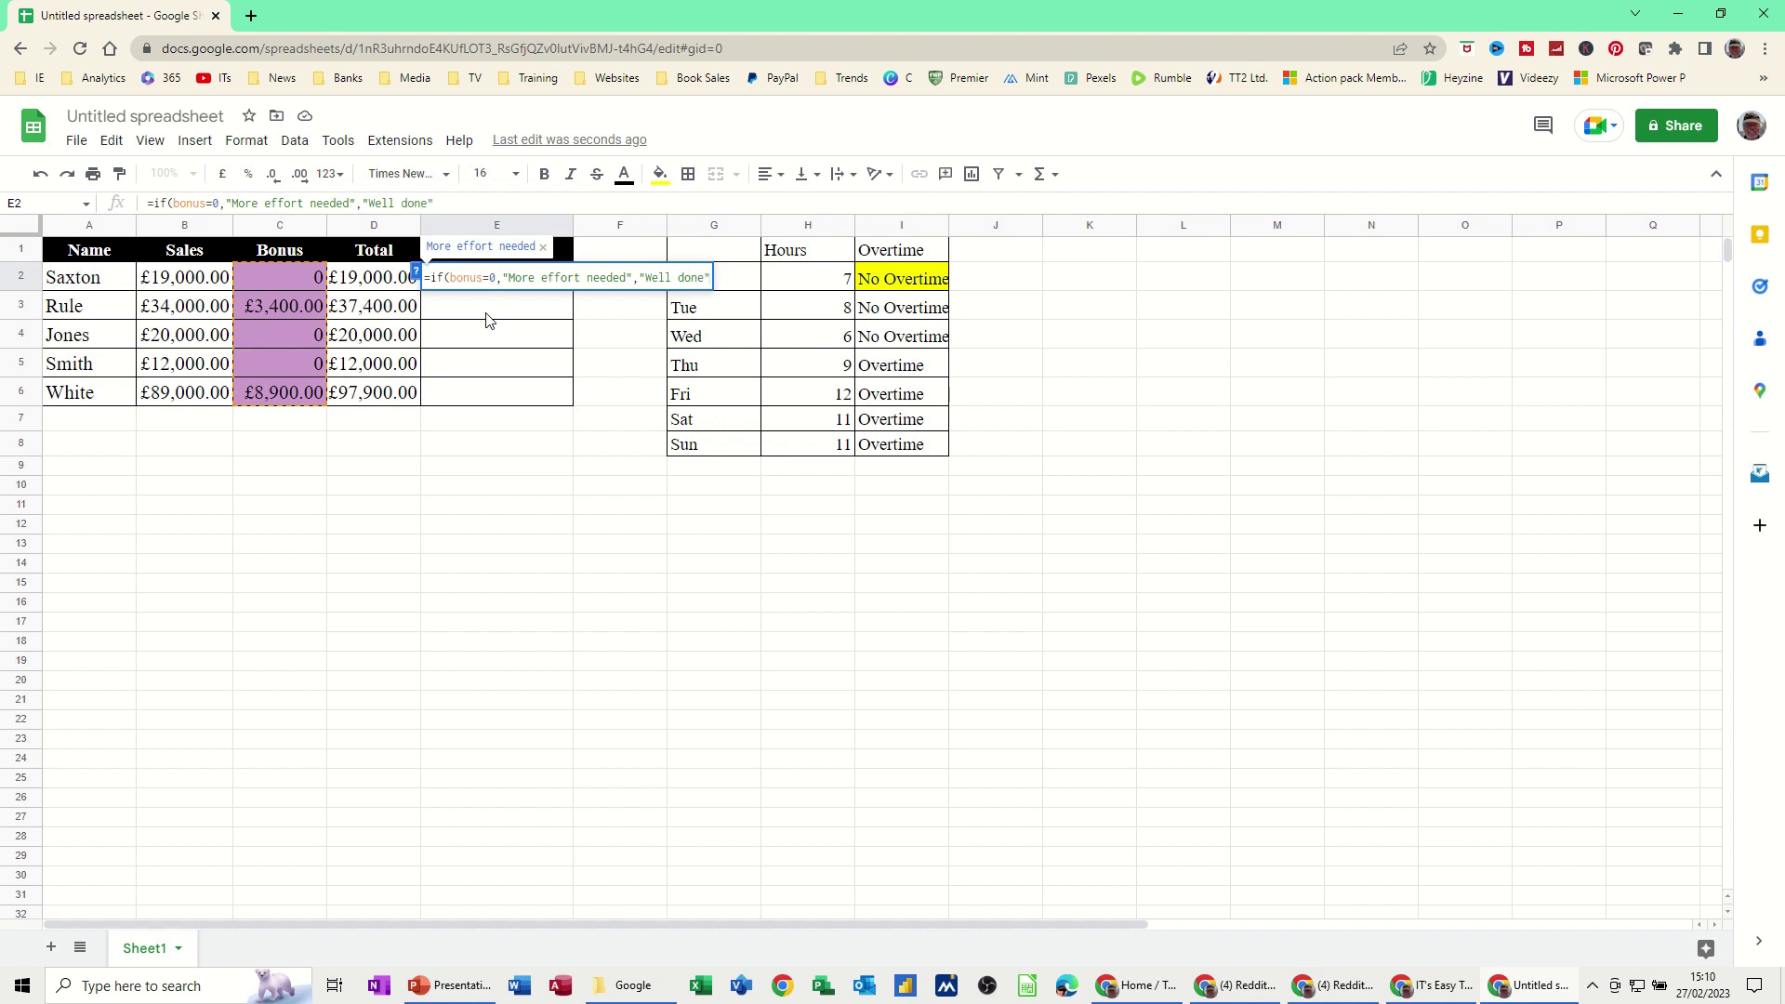
{"action": "type", "text": ")"}
{"action": "key", "text": "Return"}
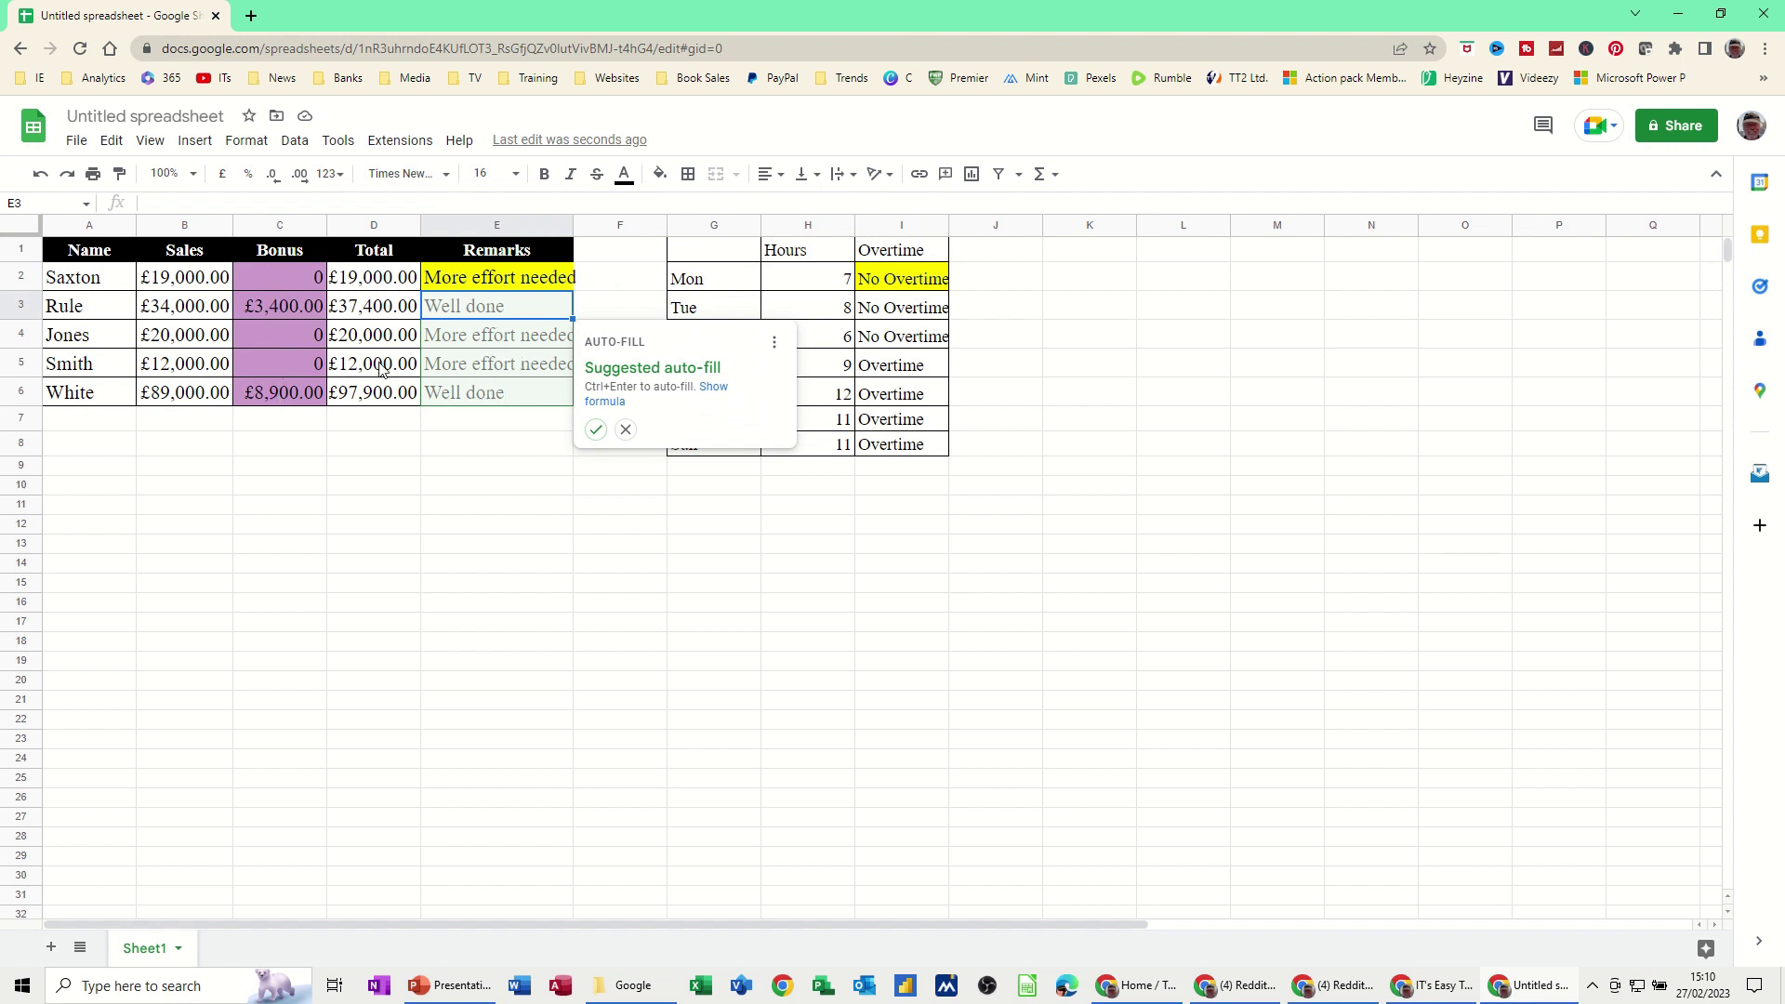
Accept the suggested auto-fill to copy the Remarks formula down E3:E6.
{"action": "left_click", "coordinate": [593, 431]}
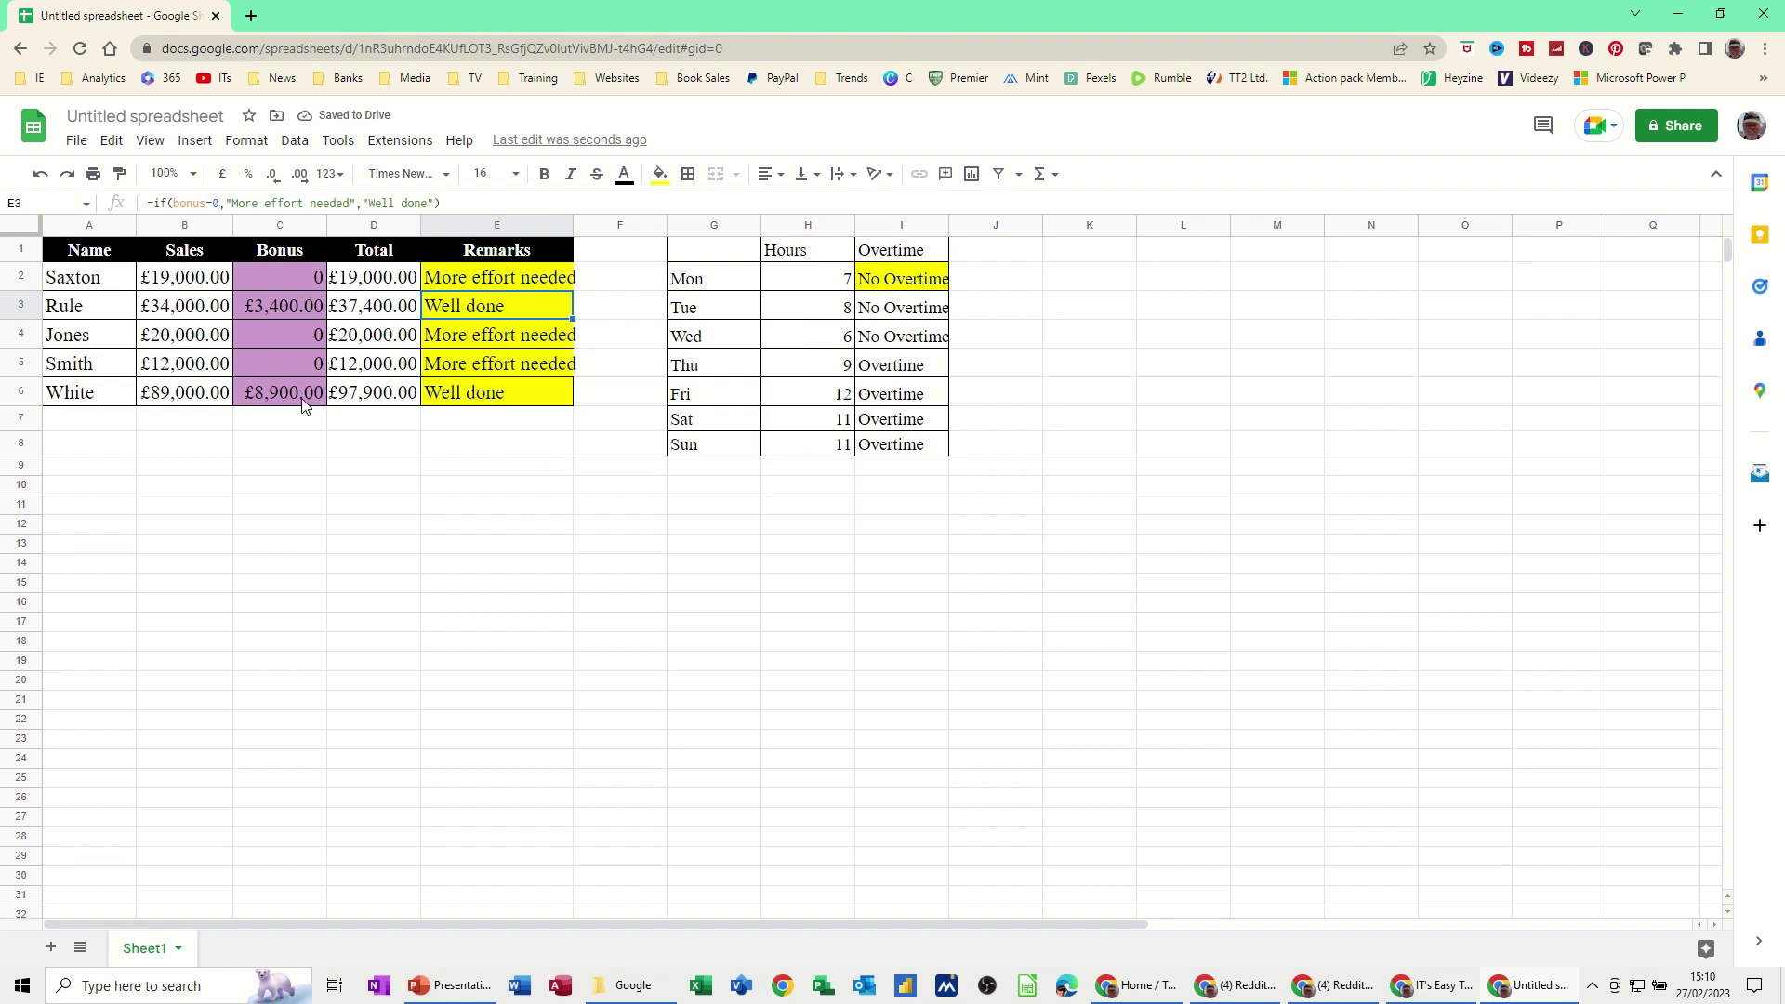
Change the first salesperson's sales in B2 to 22000.
{"action": "left_click", "coordinate": [186, 279]}
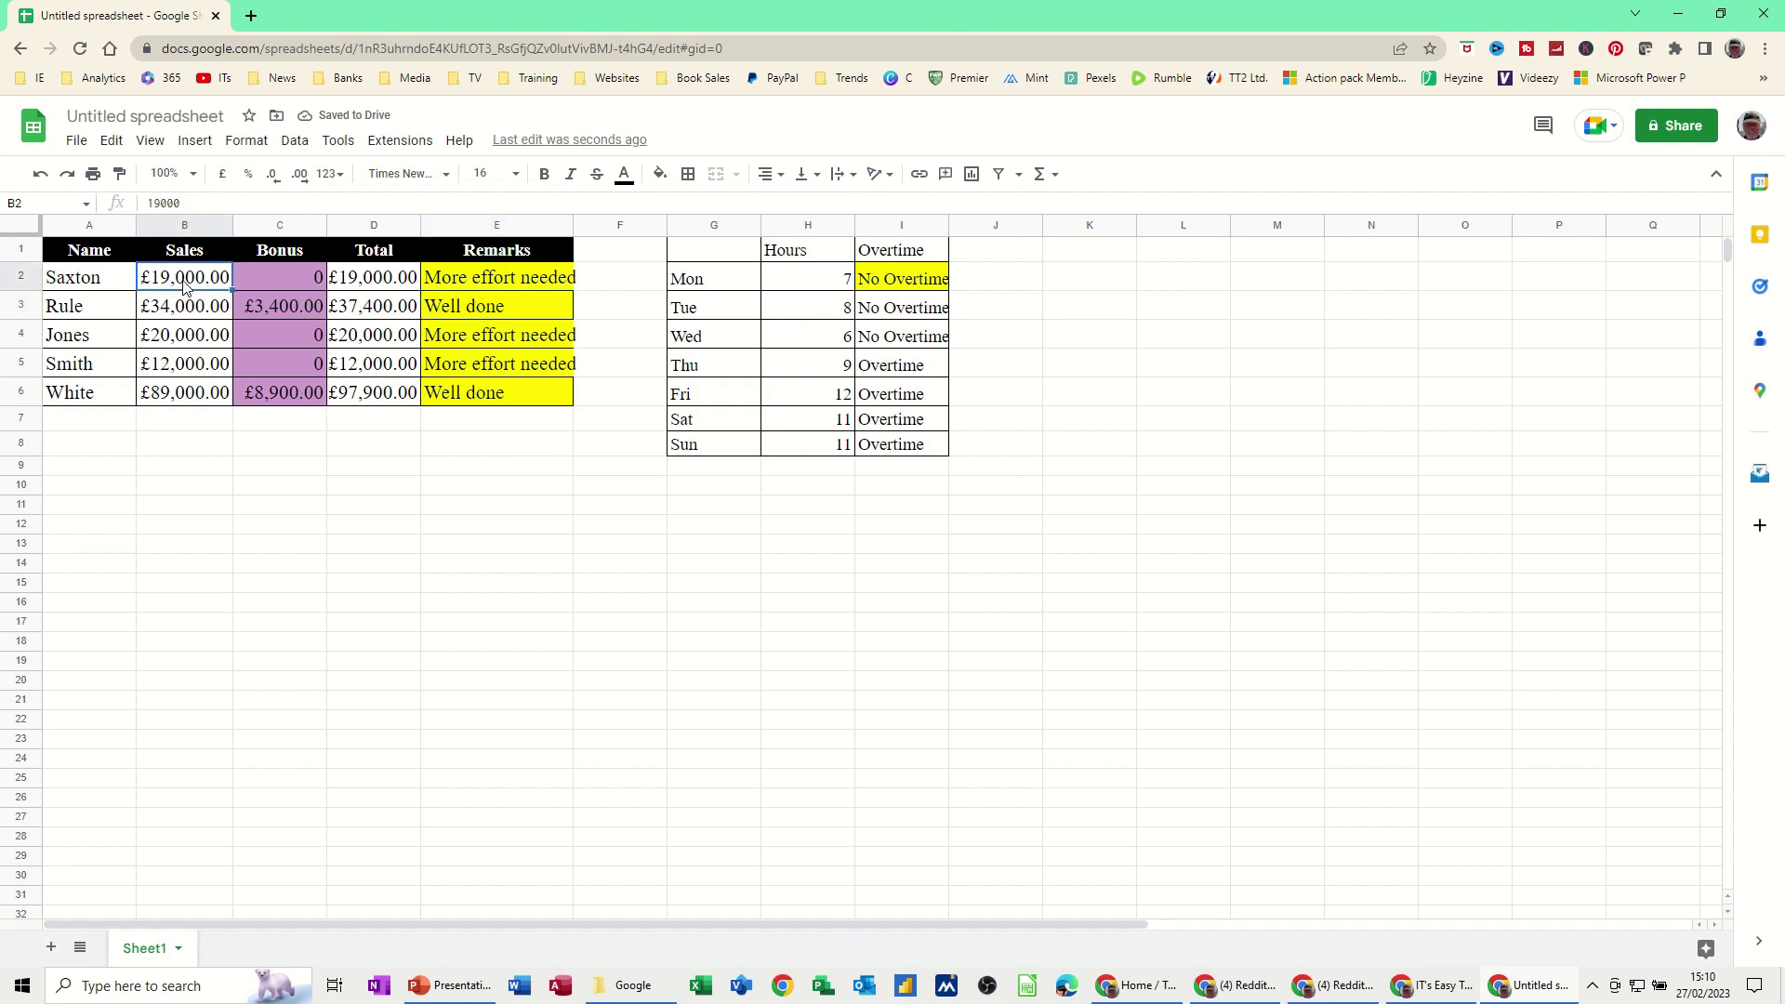
{"action": "type", "text": "22"}
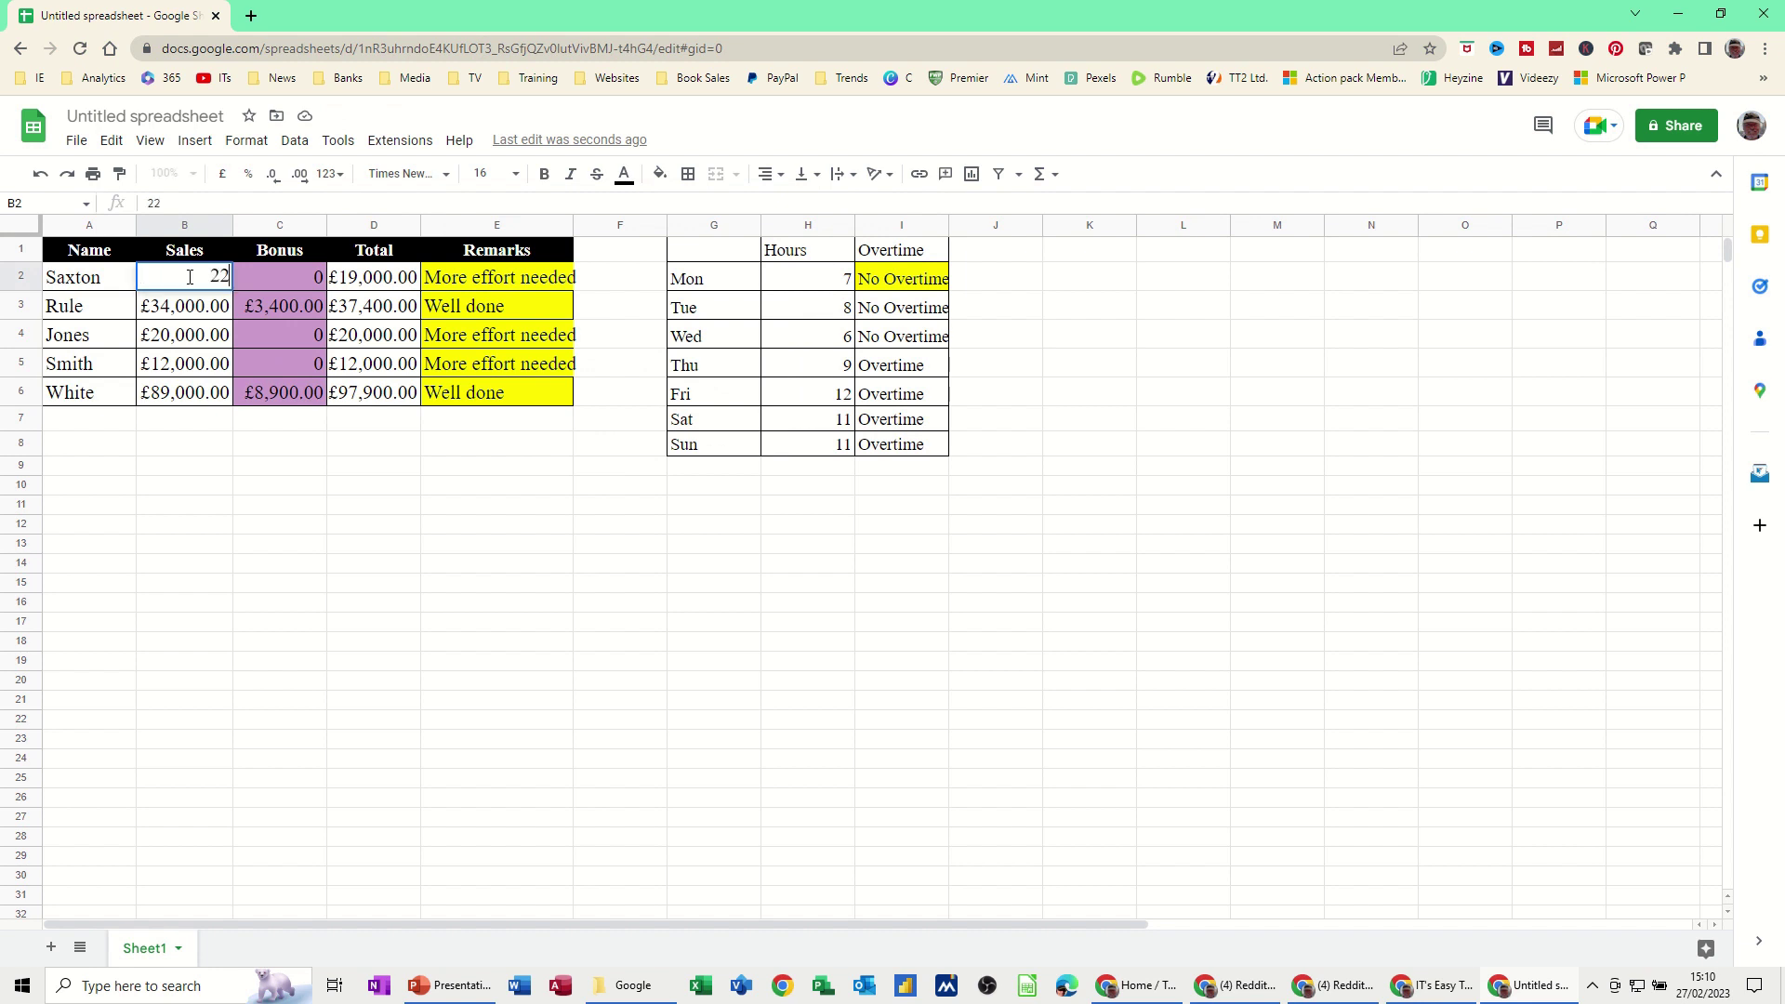
{"action": "type", "text": "000"}
{"action": "key", "text": "Return"}
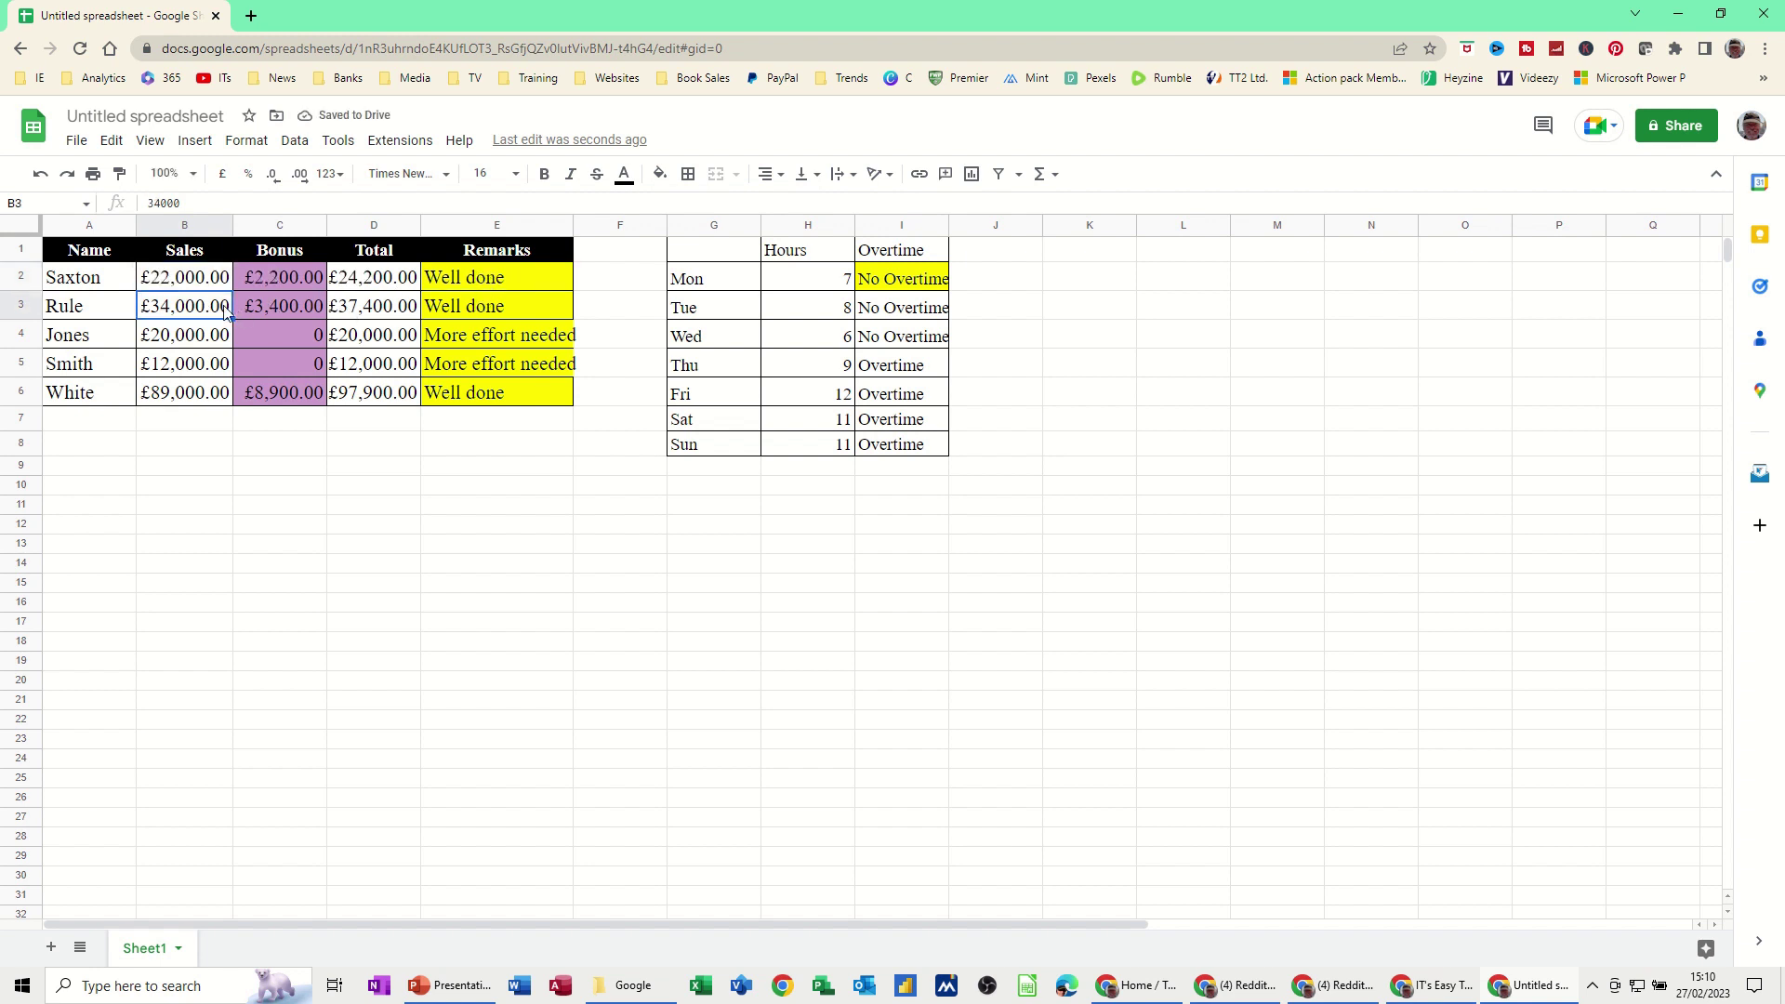
Clear the Overtime results in I2:I8 for Monday through Sunday.
{"action": "left_click_drag", "start_coordinate": [897, 279], "coordinate": [915, 437]}
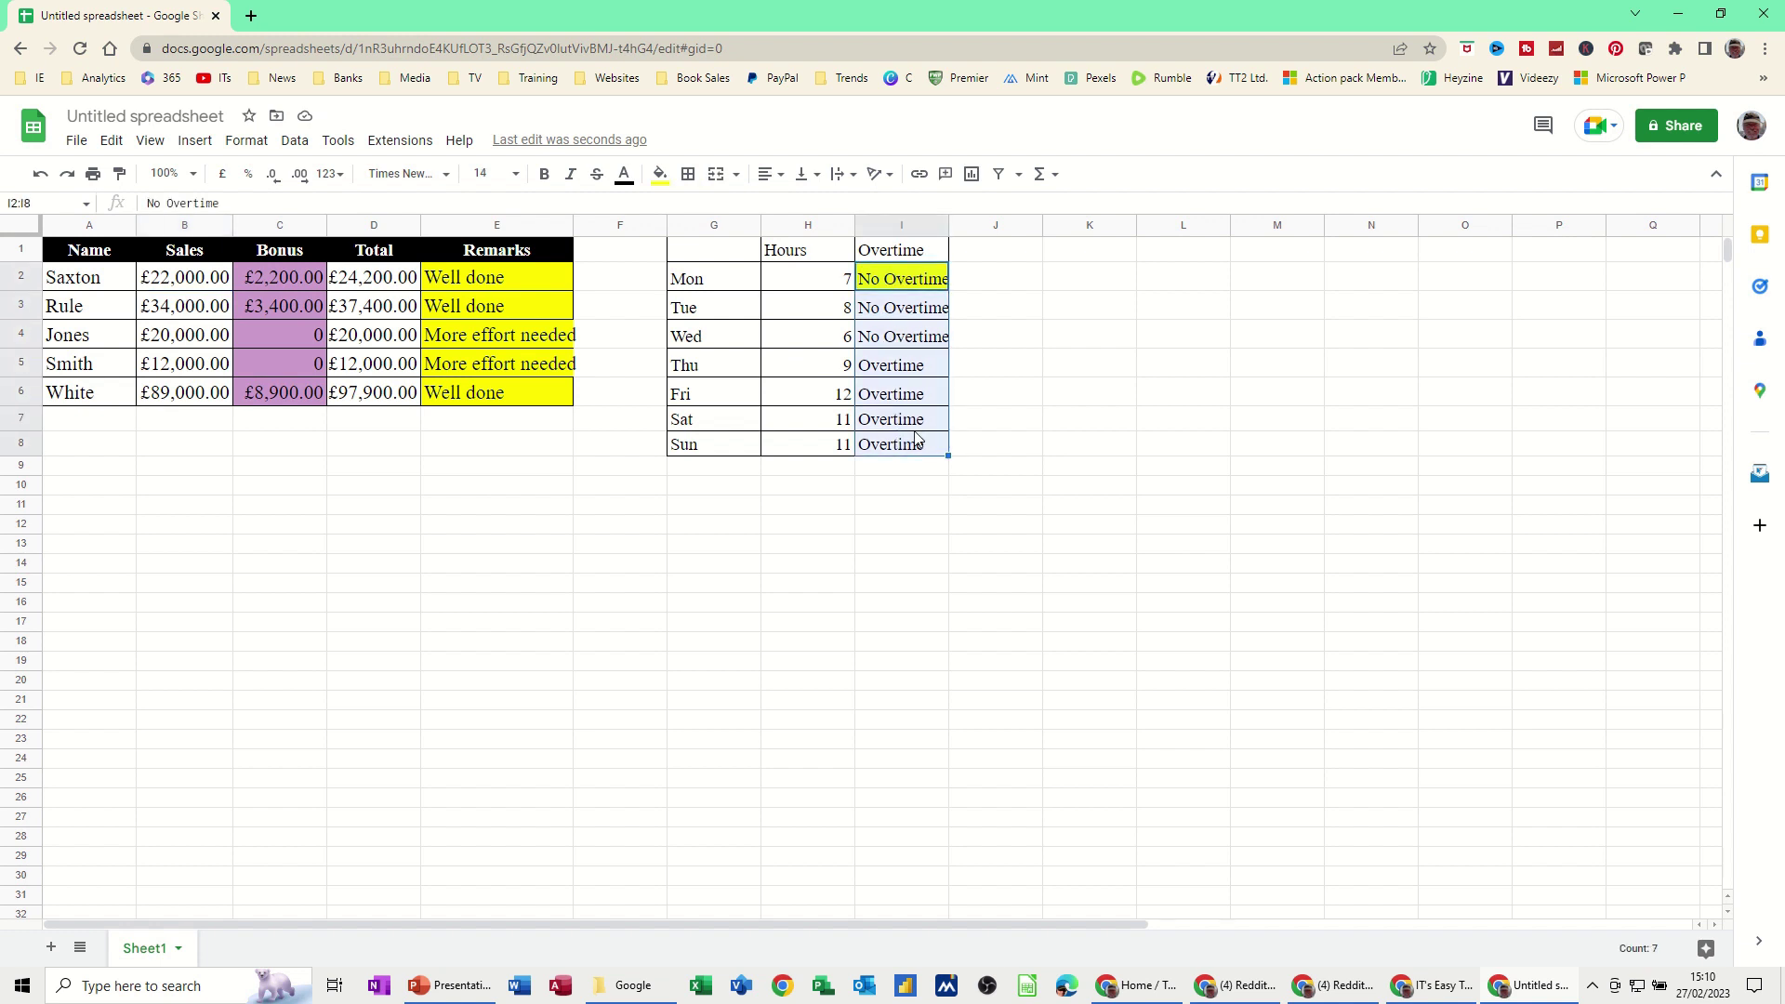
{"action": "key", "text": "Delete"}
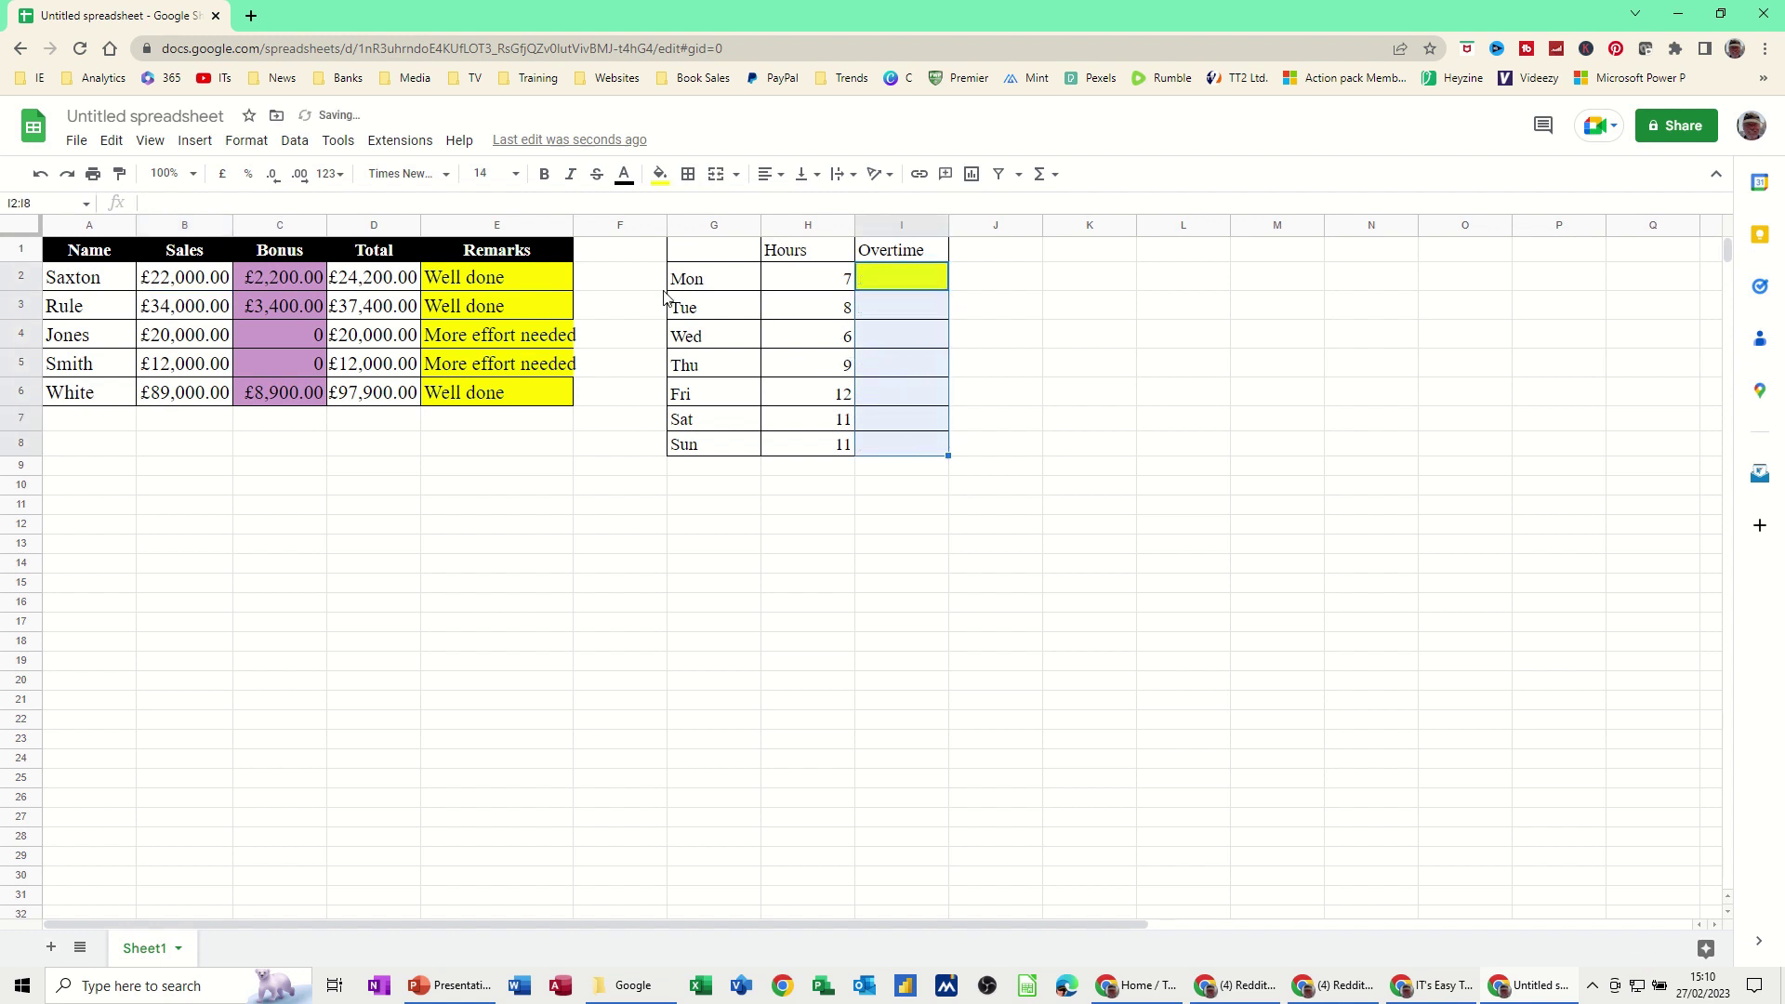
{"action": "left_click", "coordinate": [908, 278]}
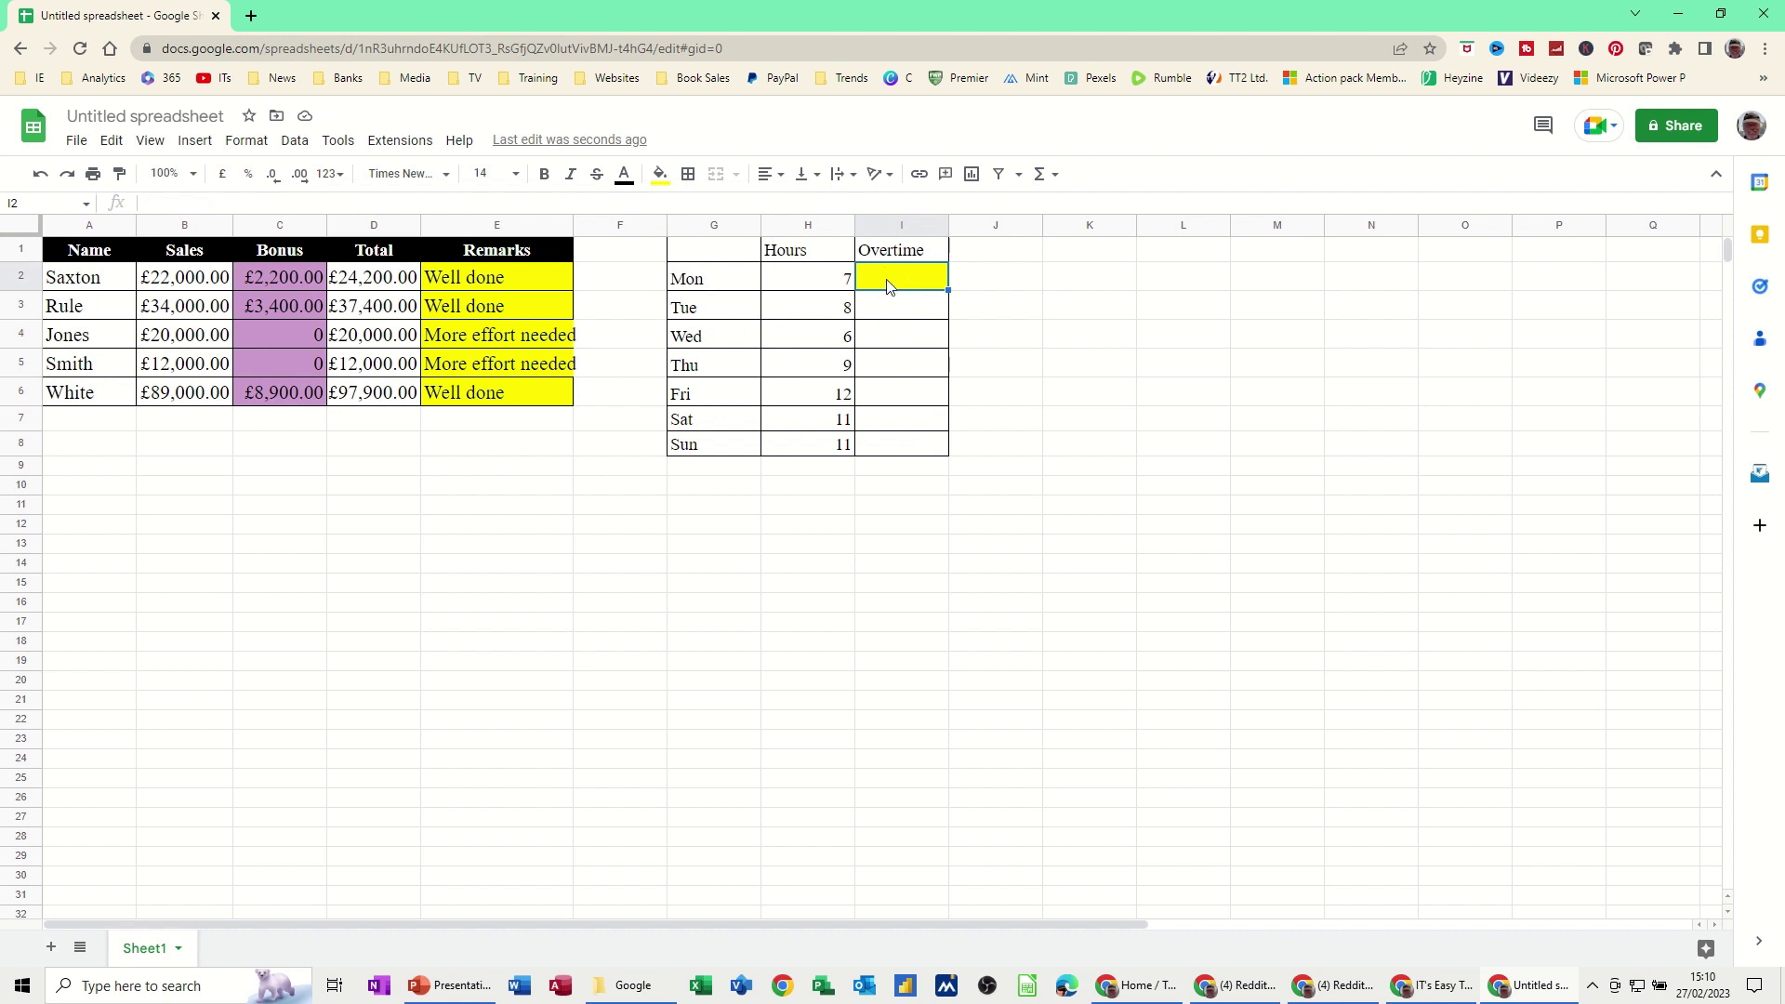
Enter =if(H2>8,"Overtime","No Overtime") in I2 and auto-fill it through Sunday.
{"action": "type", "text": "="}
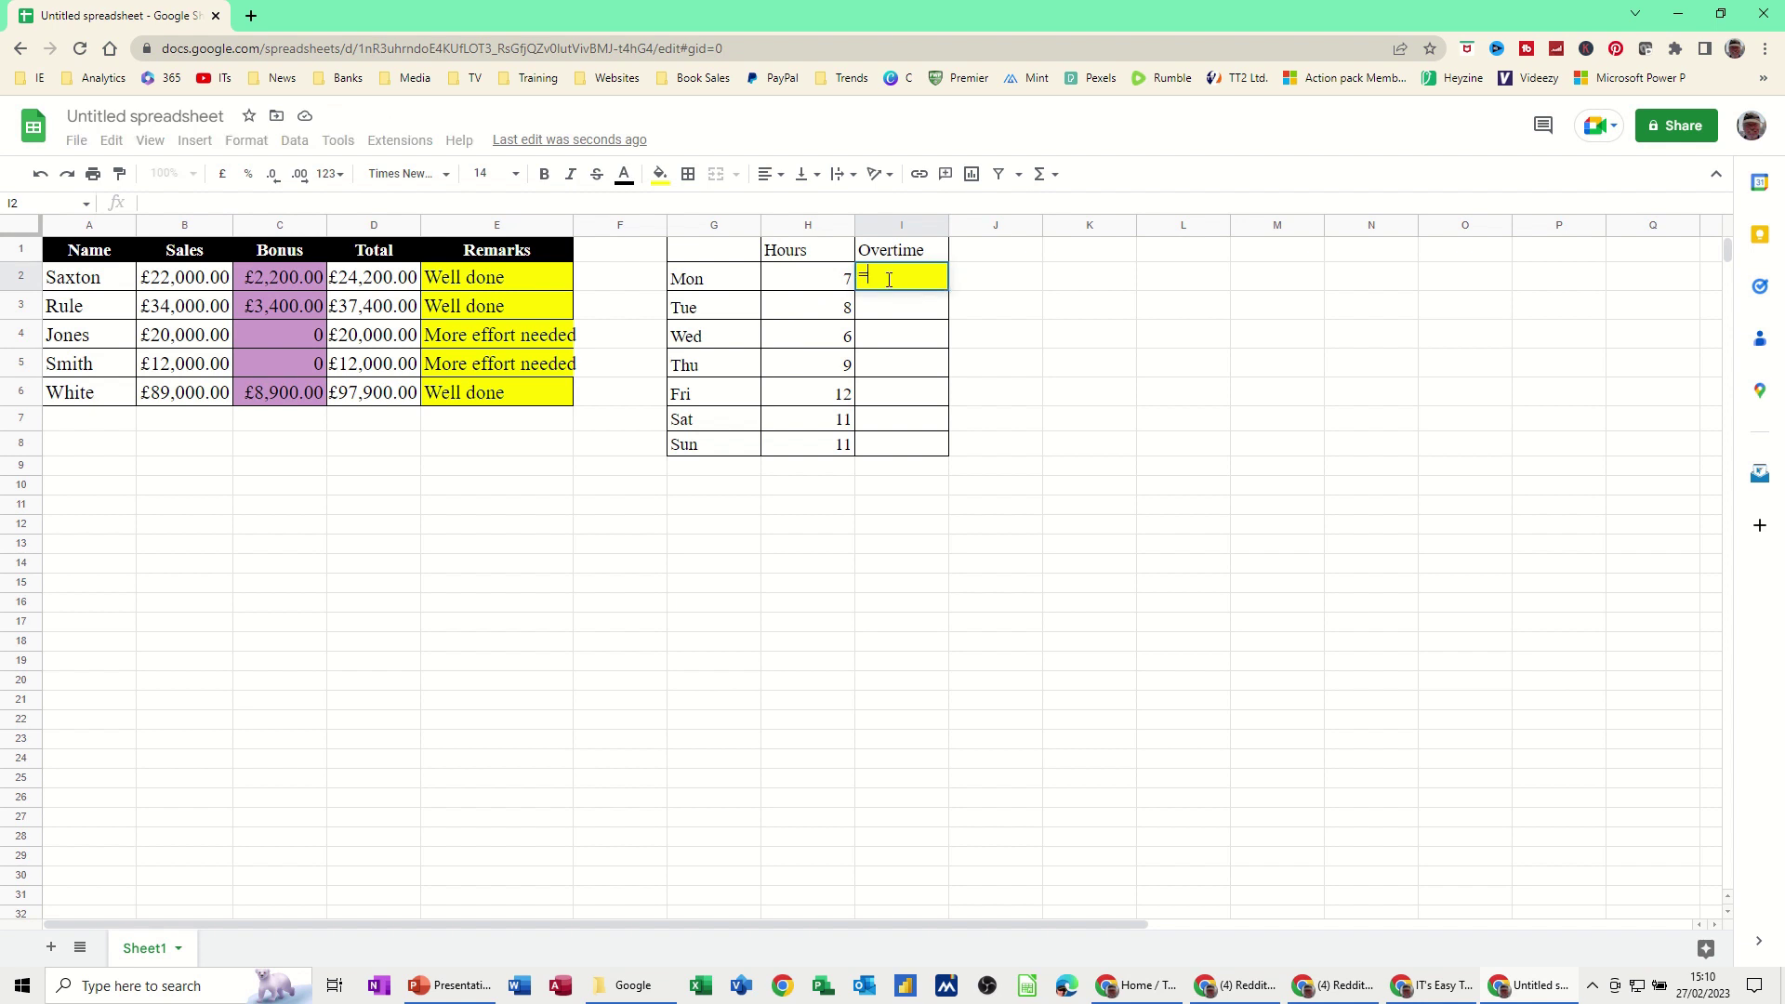
{"action": "type", "text": "if("}
{"action": "left_click", "coordinate": [791, 287]}
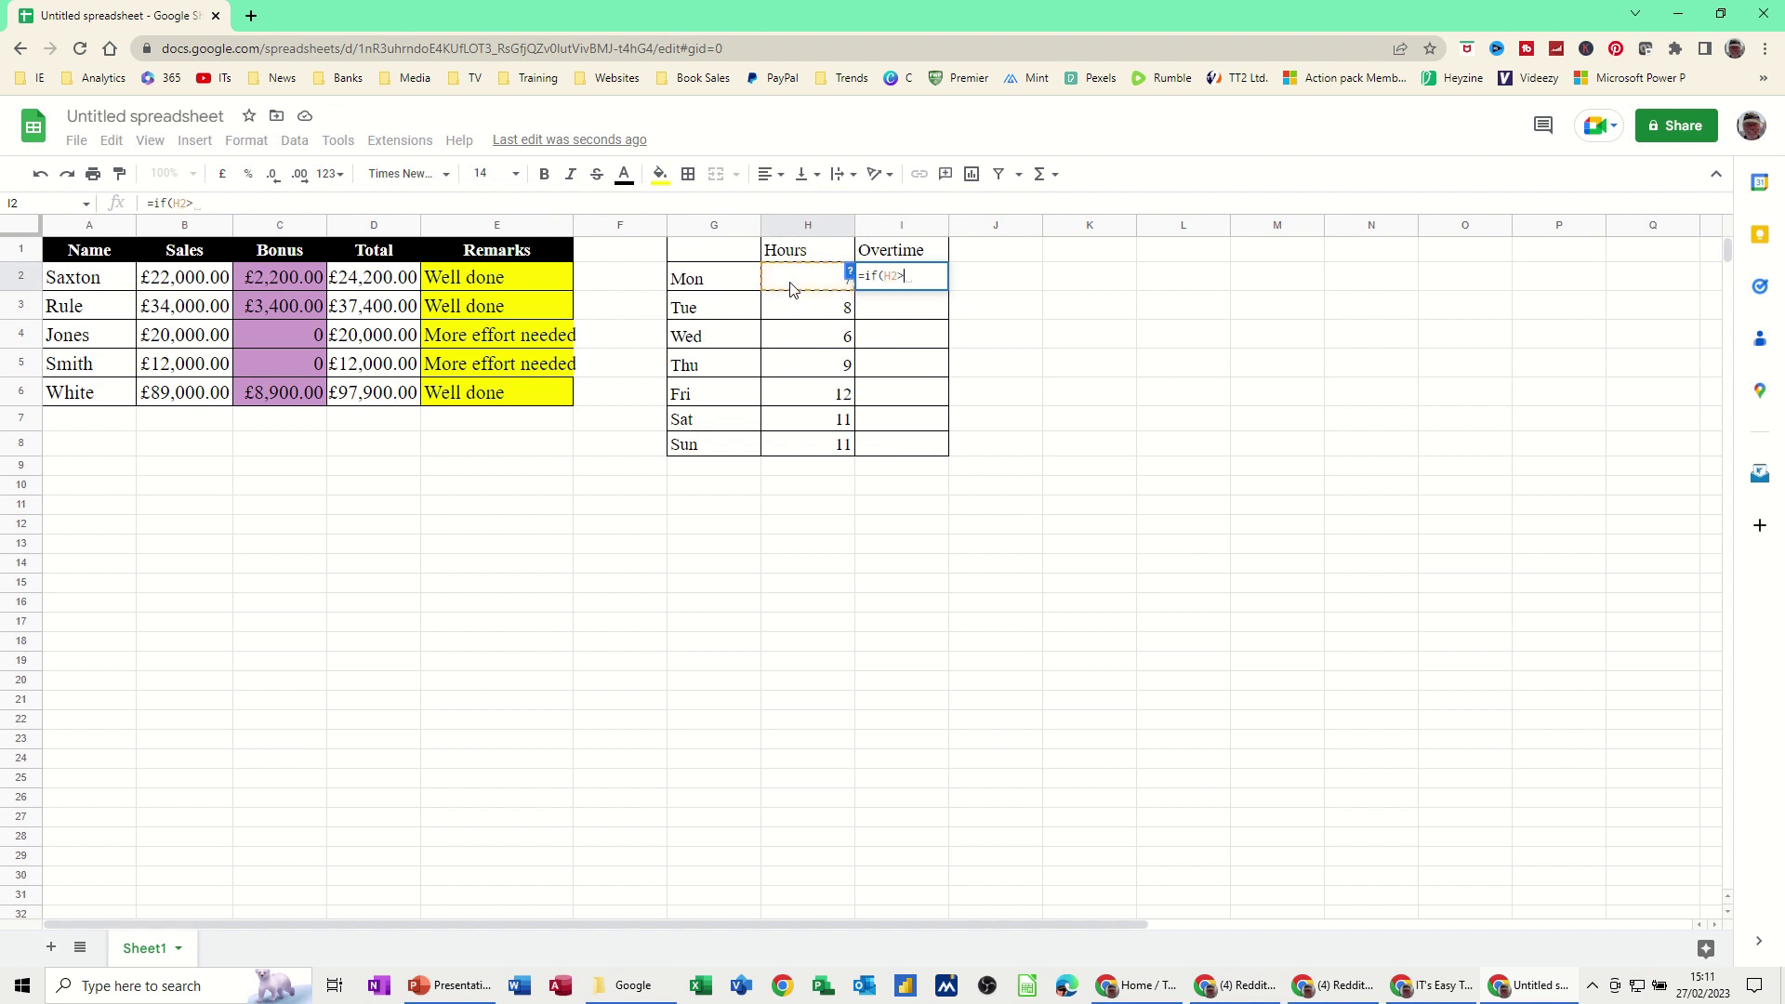
{"action": "type", "text": "8,\"O"}
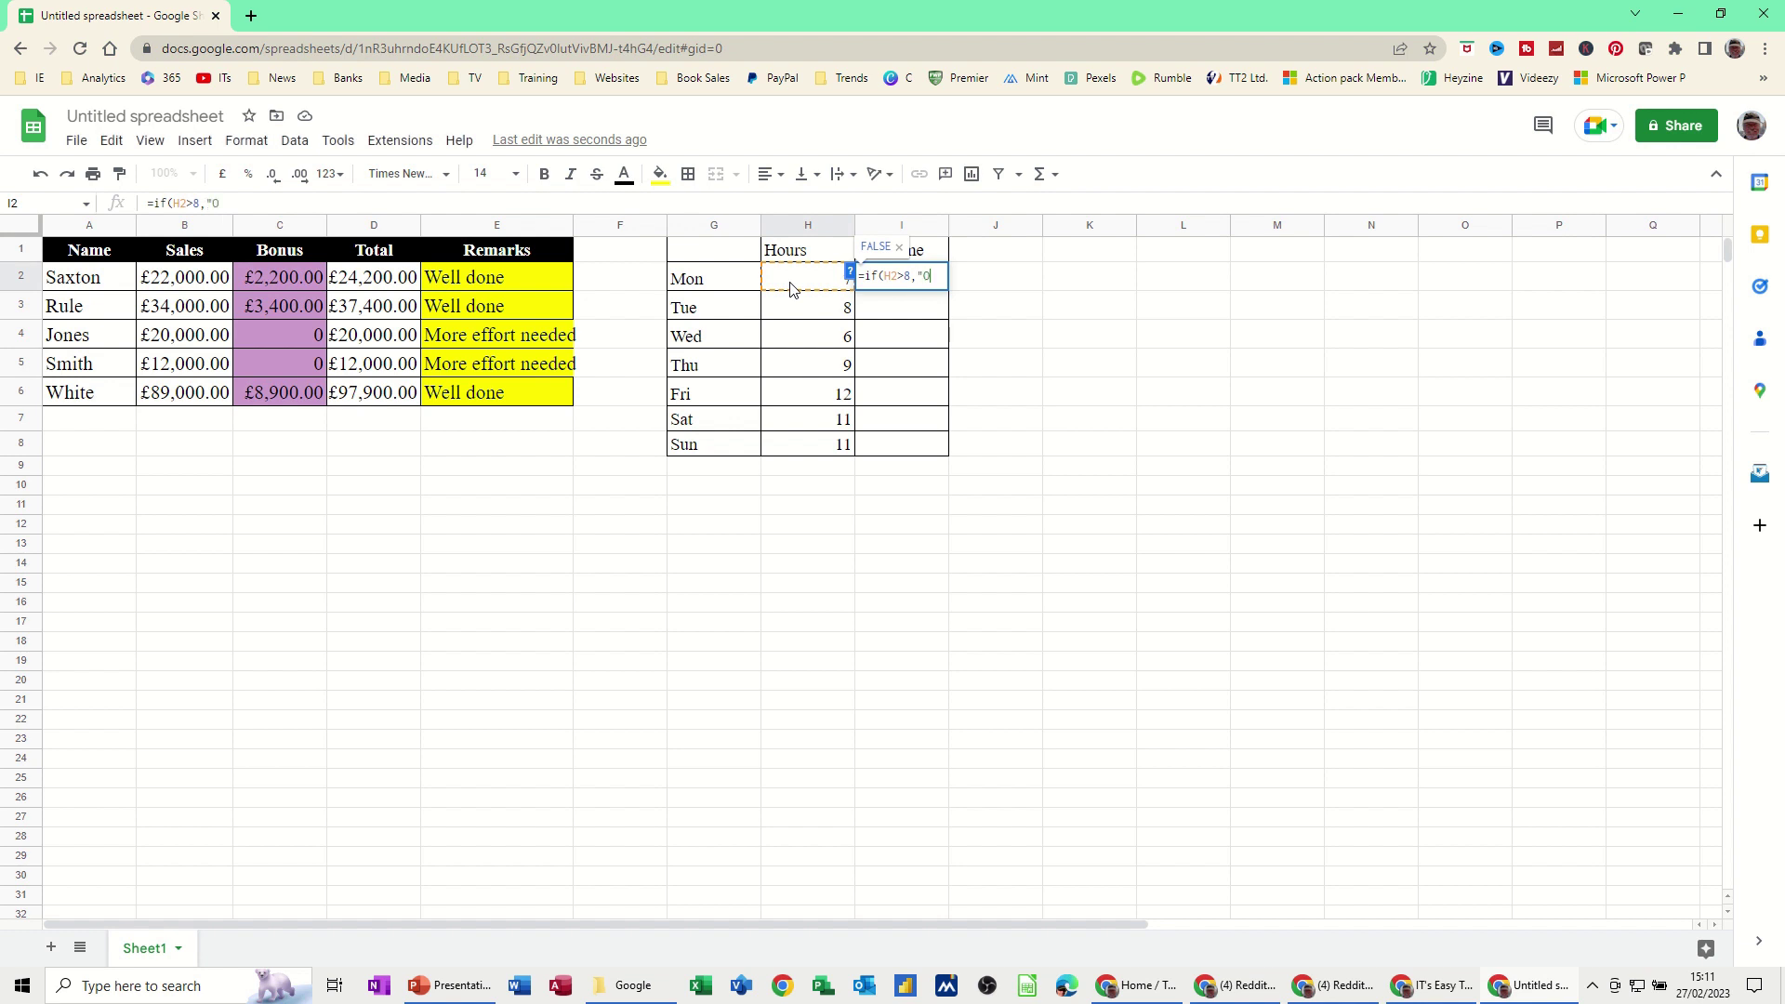
{"action": "type", "text": "vertime\","}
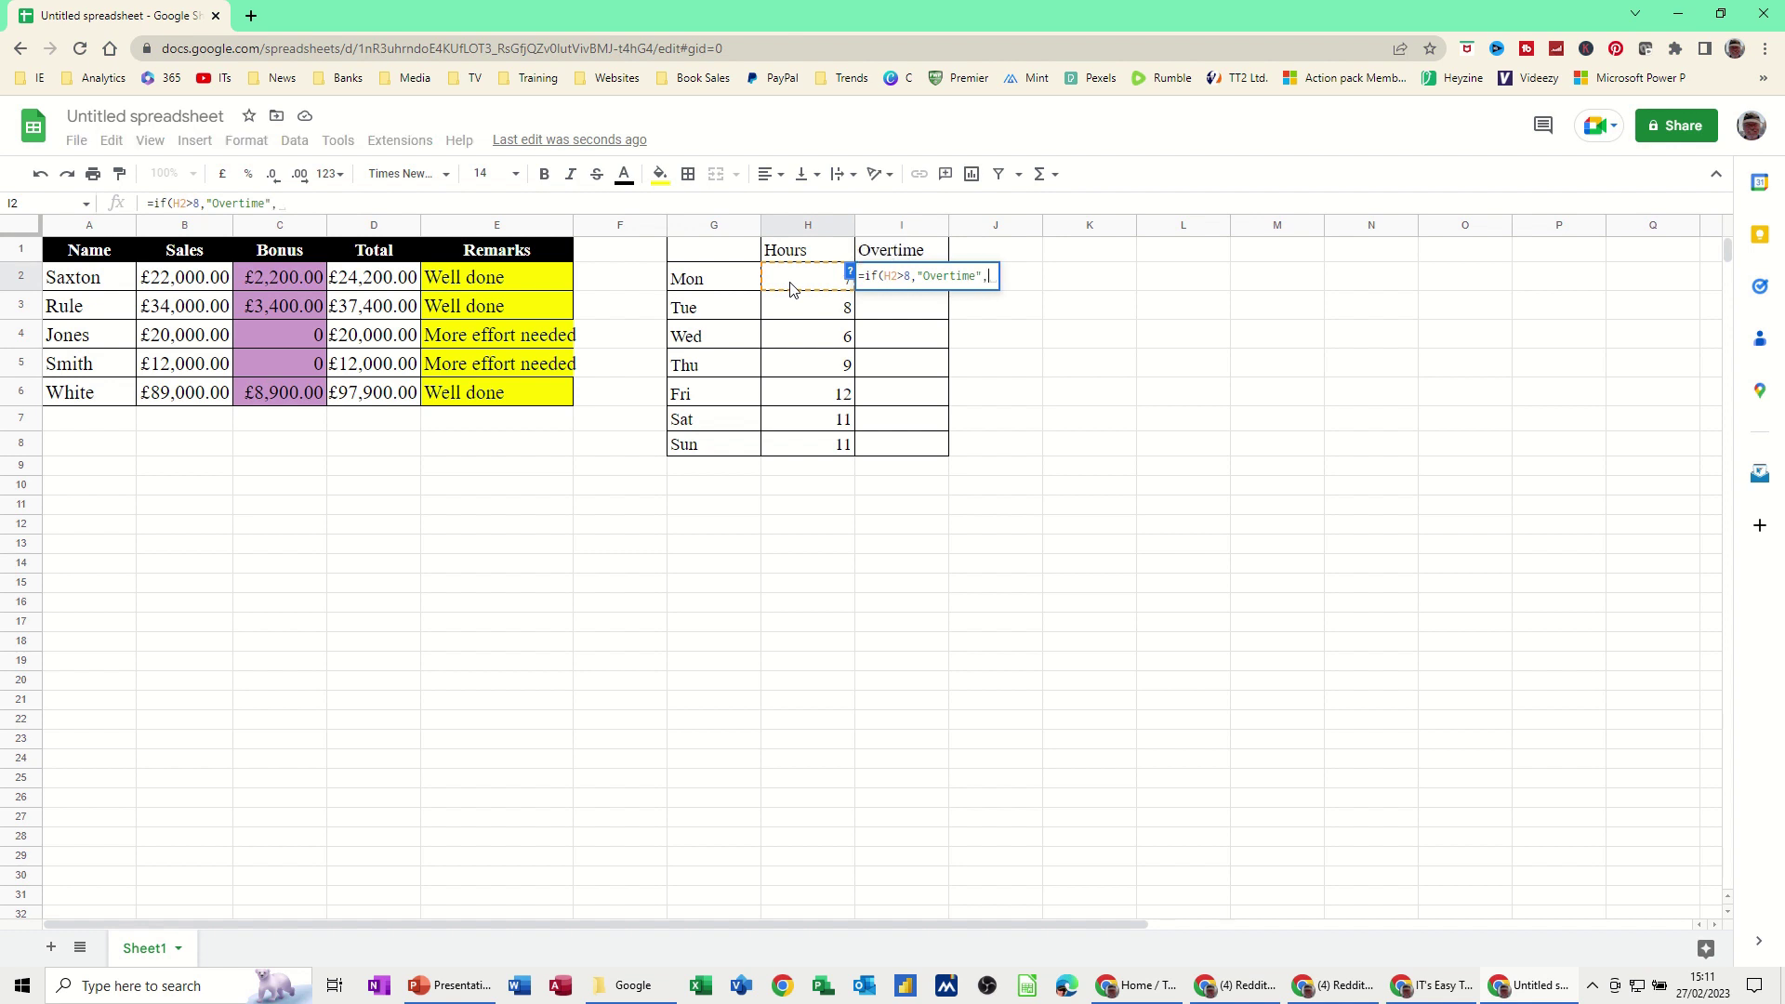
{"action": "key", "text": "BackSpace"}
{"action": "type", "text": "\"N"}
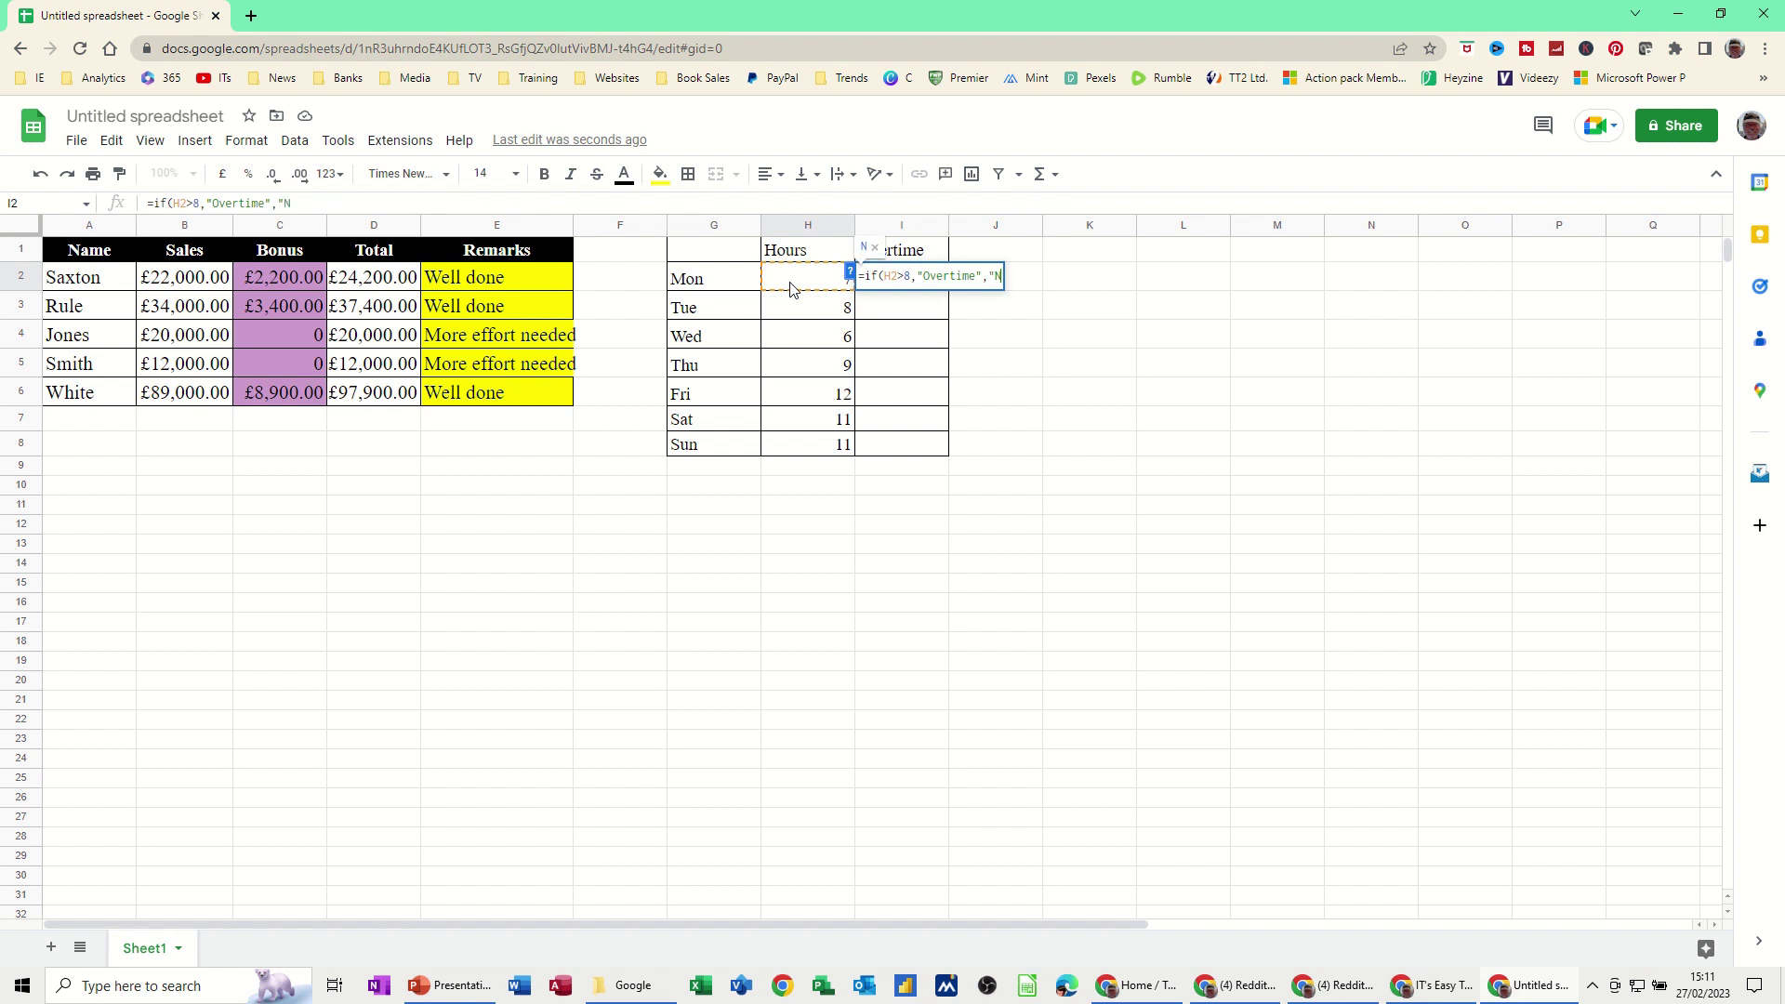
{"action": "type", "text": "o Overto"}
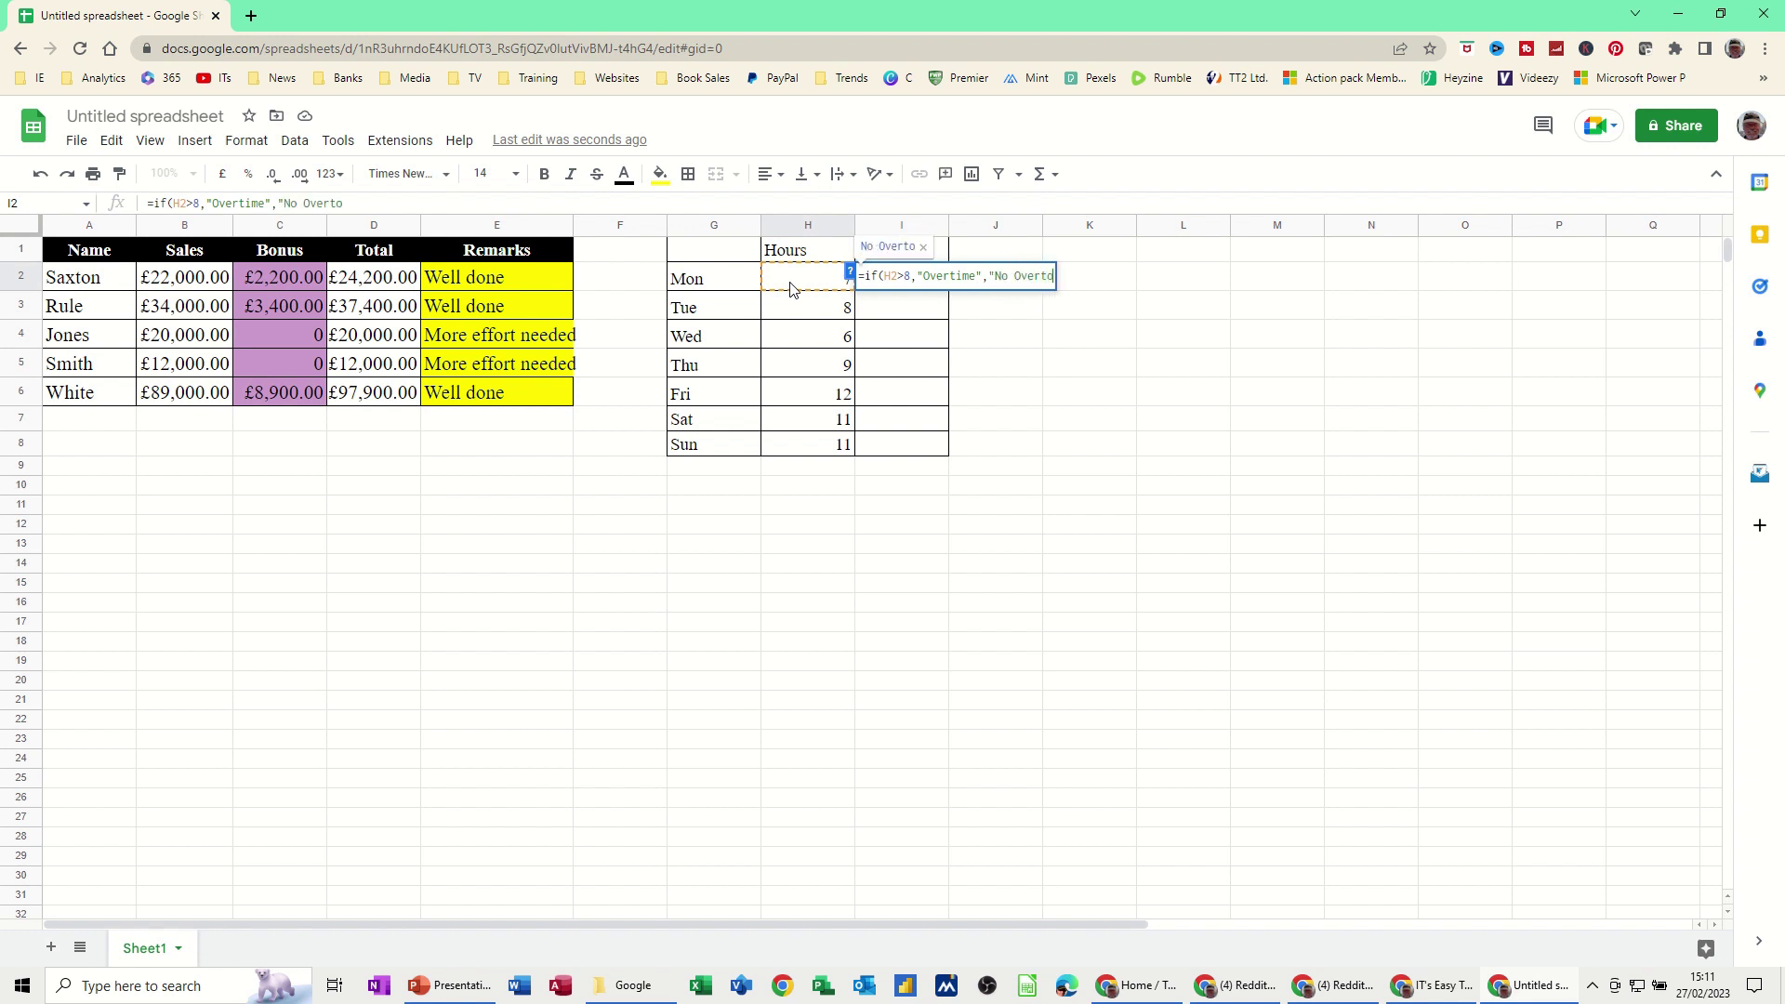
{"action": "key", "text": "BackSpace"}
{"action": "type", "text": "ime\""}
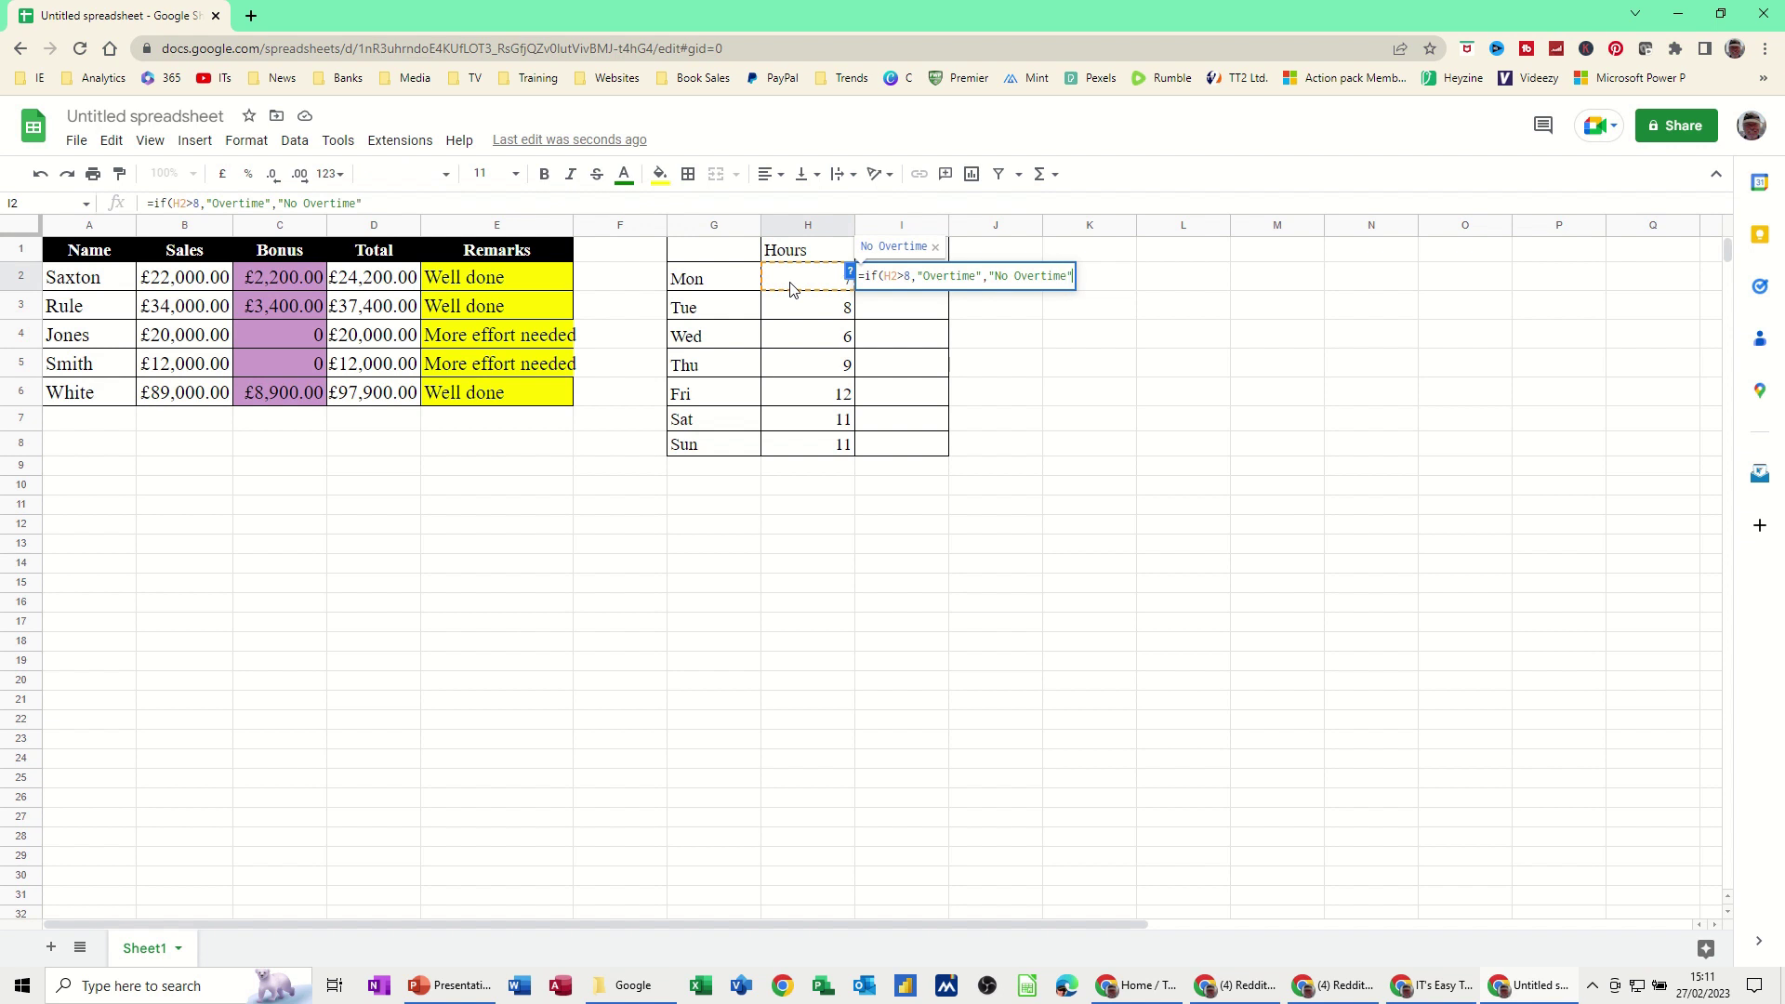
{"action": "type", "text": ")"}
{"action": "key", "text": "Return"}
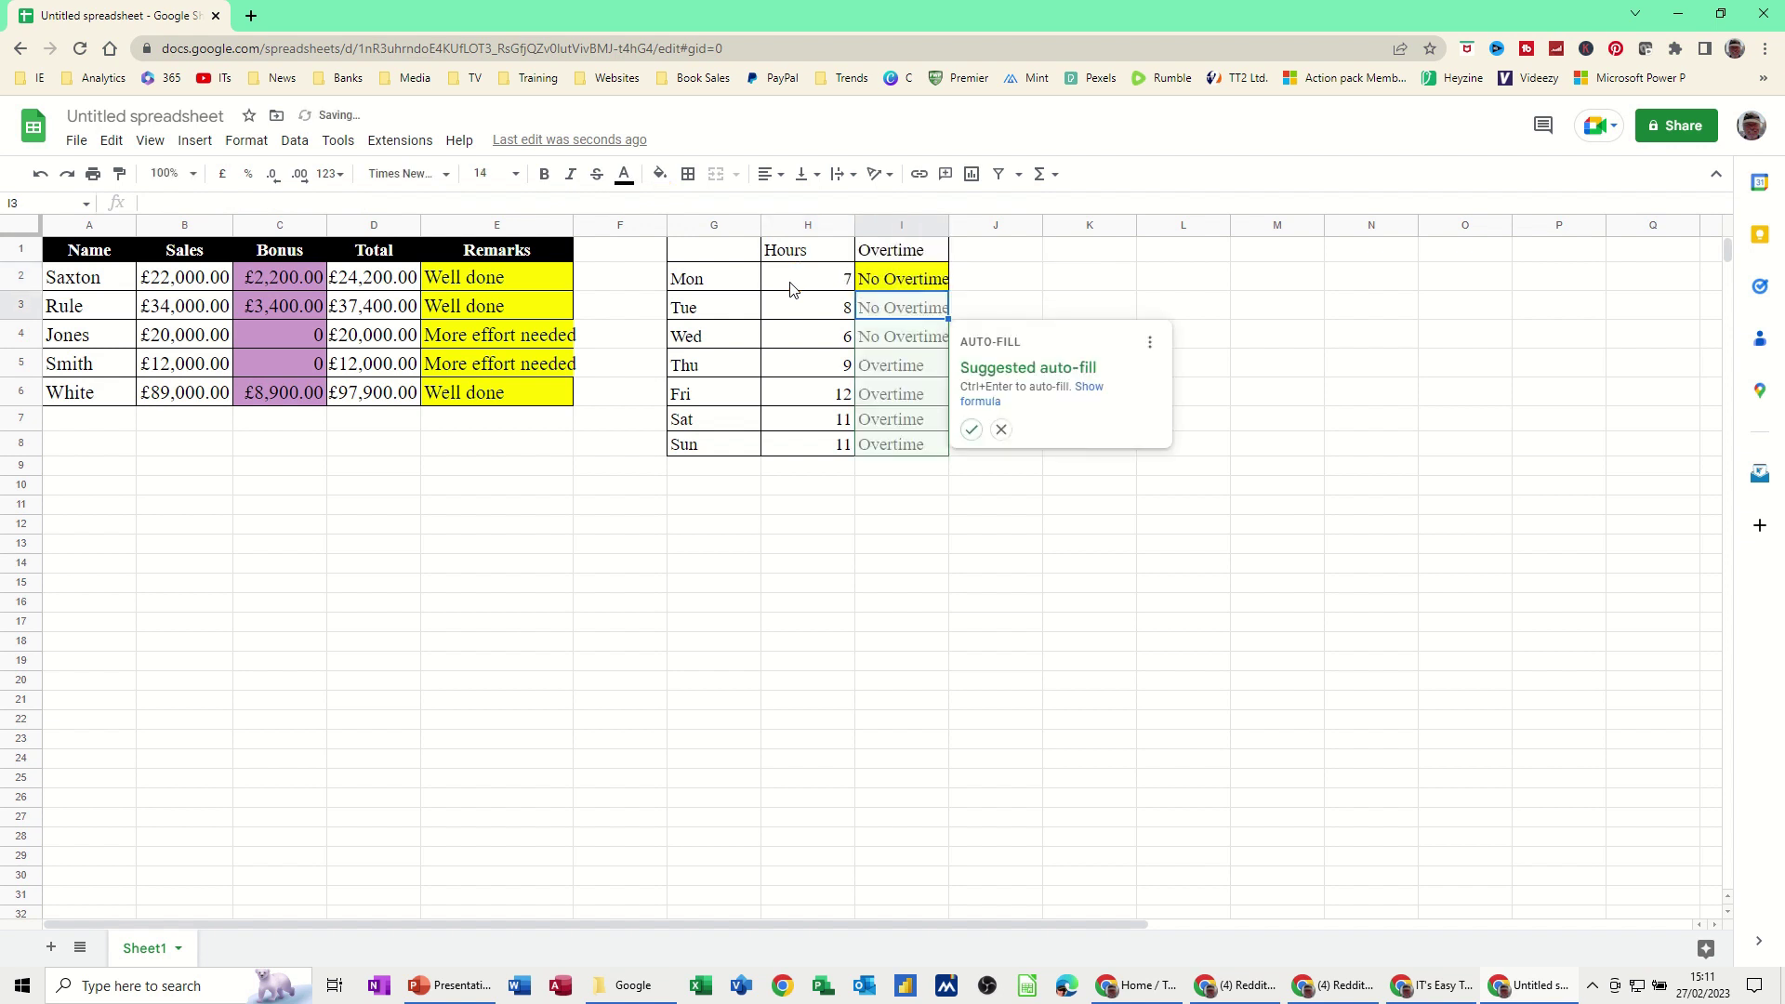
{"action": "left_click", "coordinate": [970, 432]}
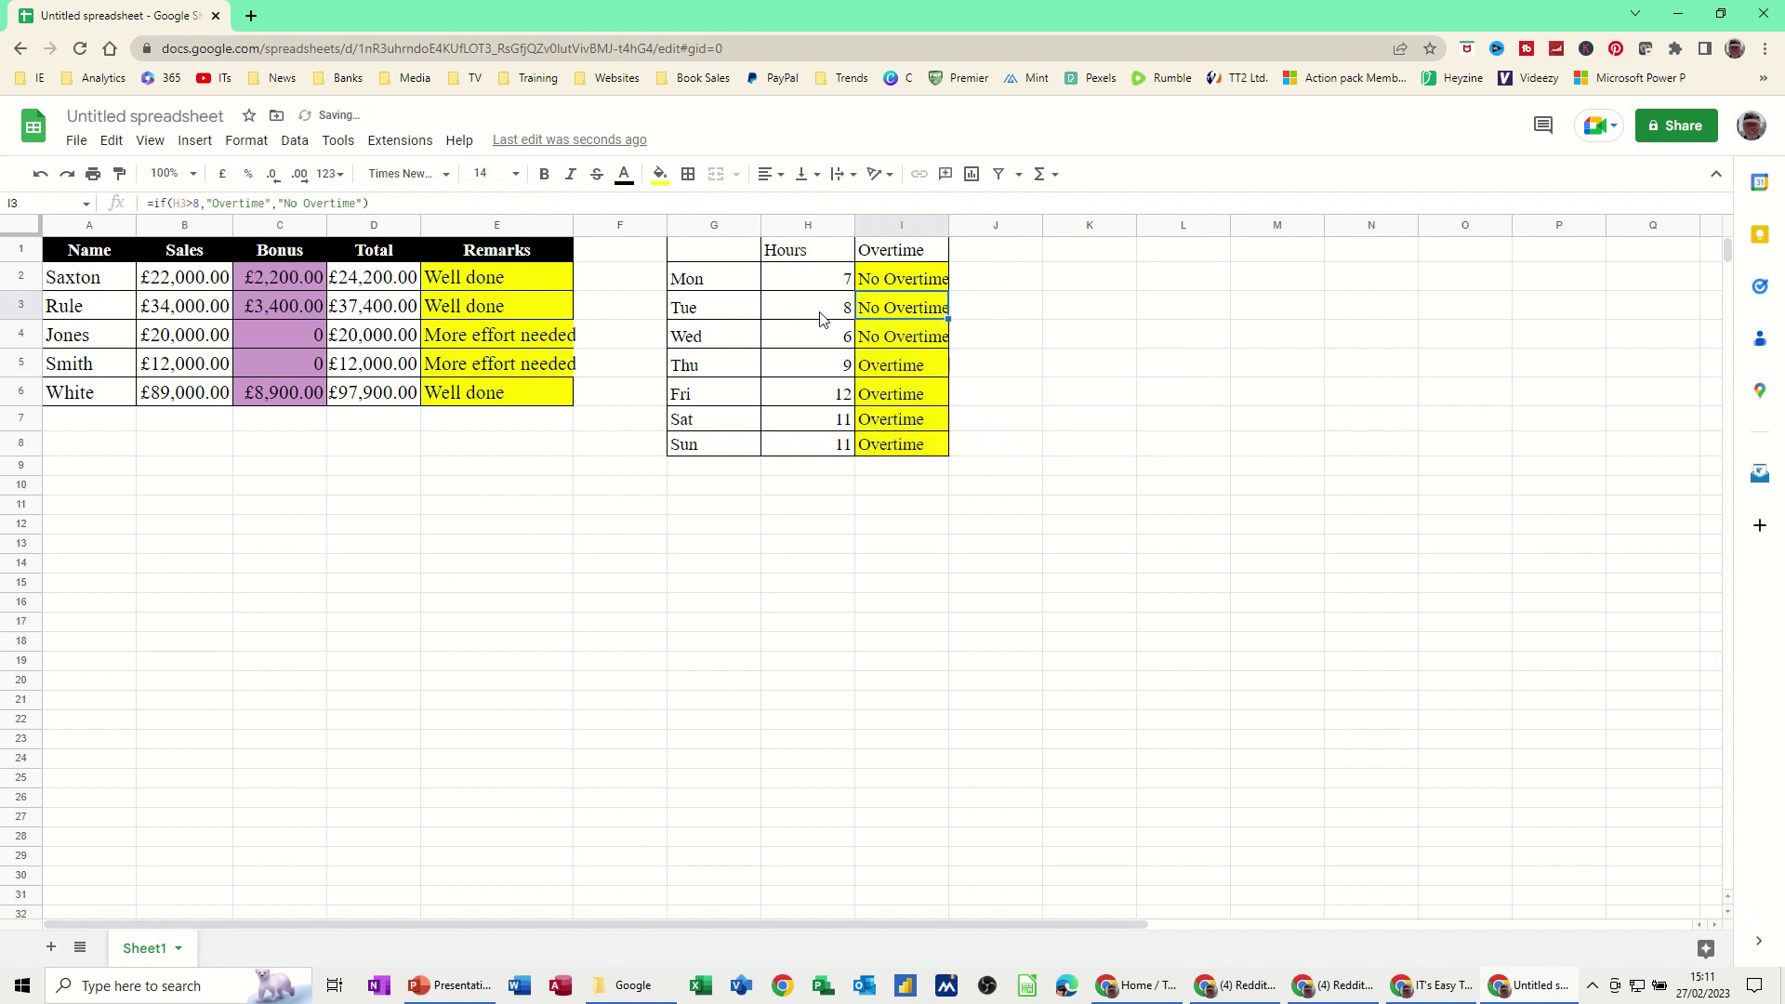
{"action": "left_click", "coordinate": [814, 282]}
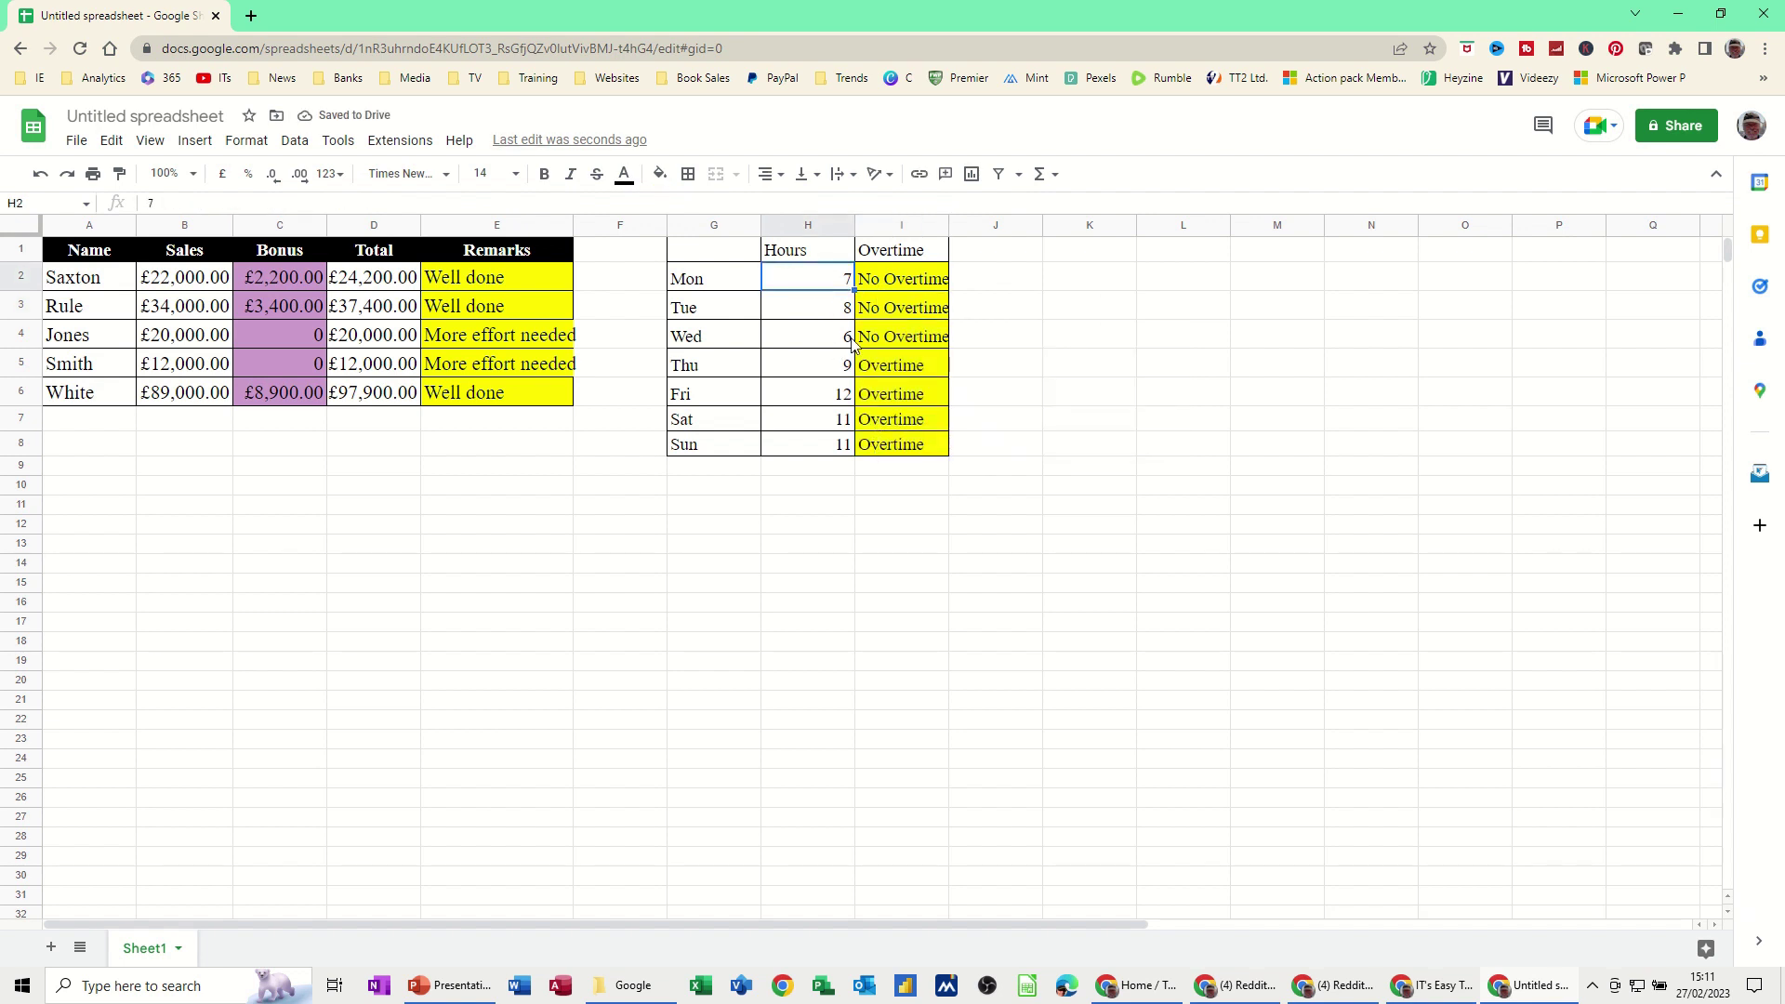
Change Monday's hours in H2 to 9 so its Overtime cell reads Overtime.
{"action": "type", "text": "9"}
{"action": "key", "text": "Return"}
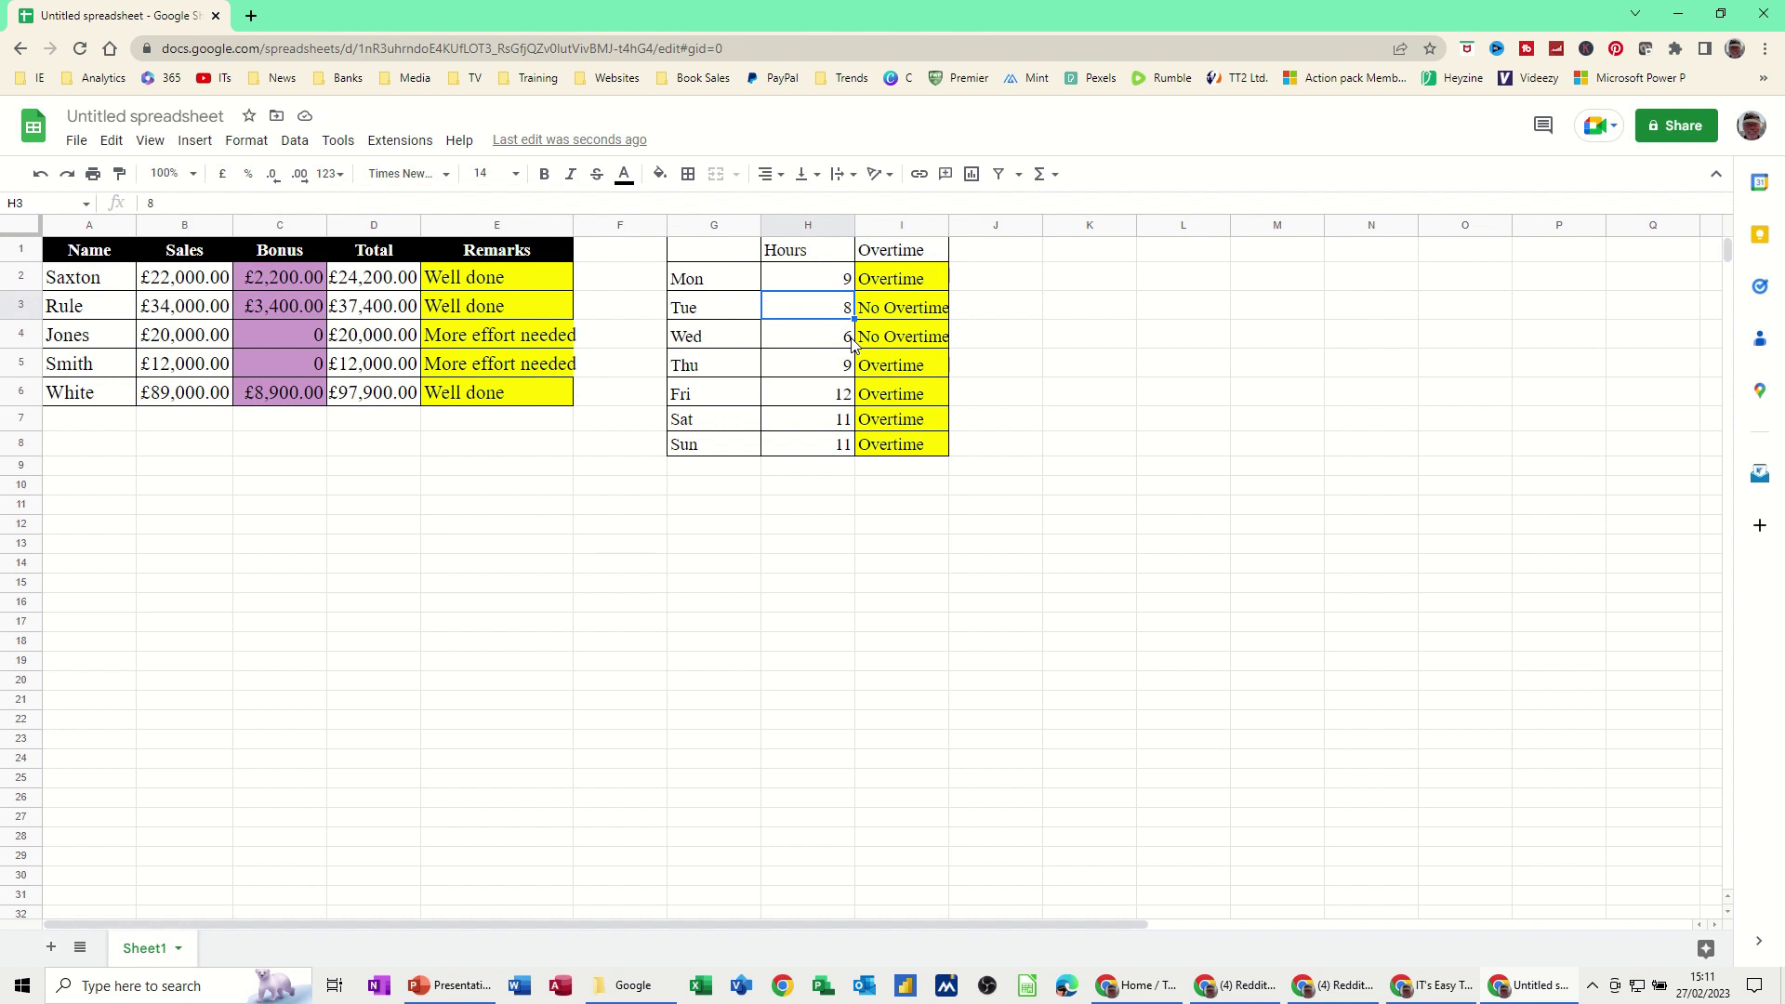
{"action": "left_click", "coordinate": [258, 277]}
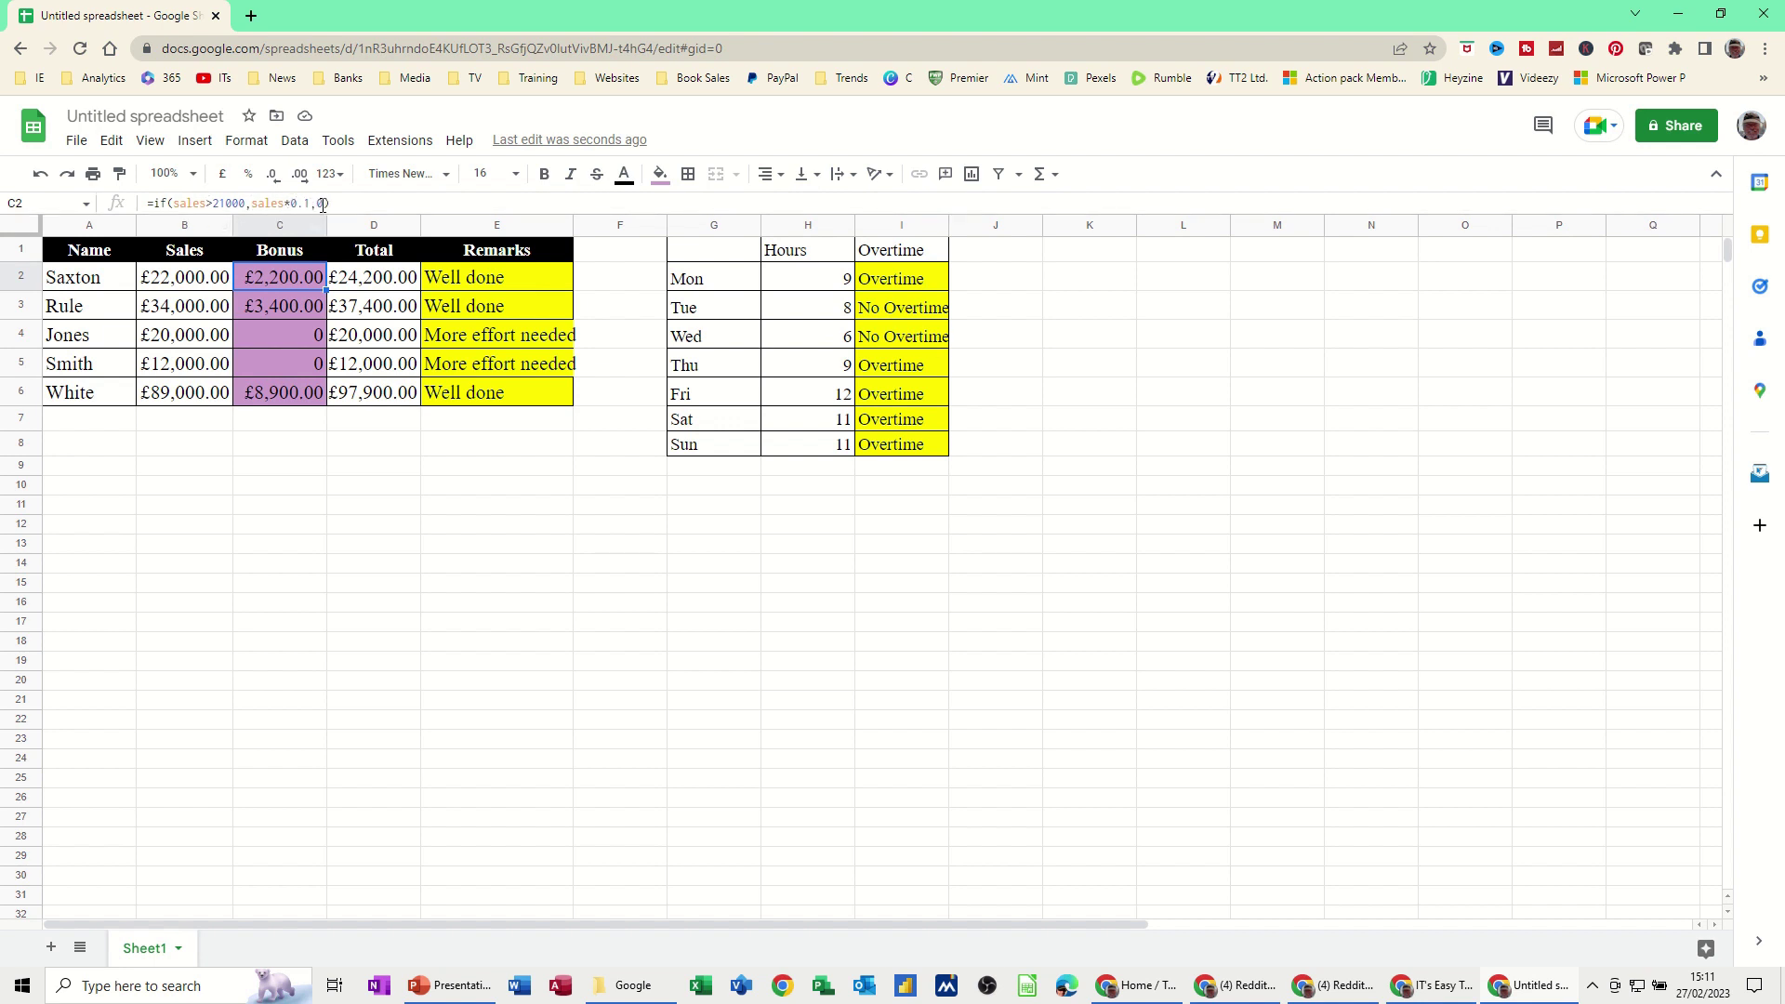
{"action": "left_click", "coordinate": [460, 277]}
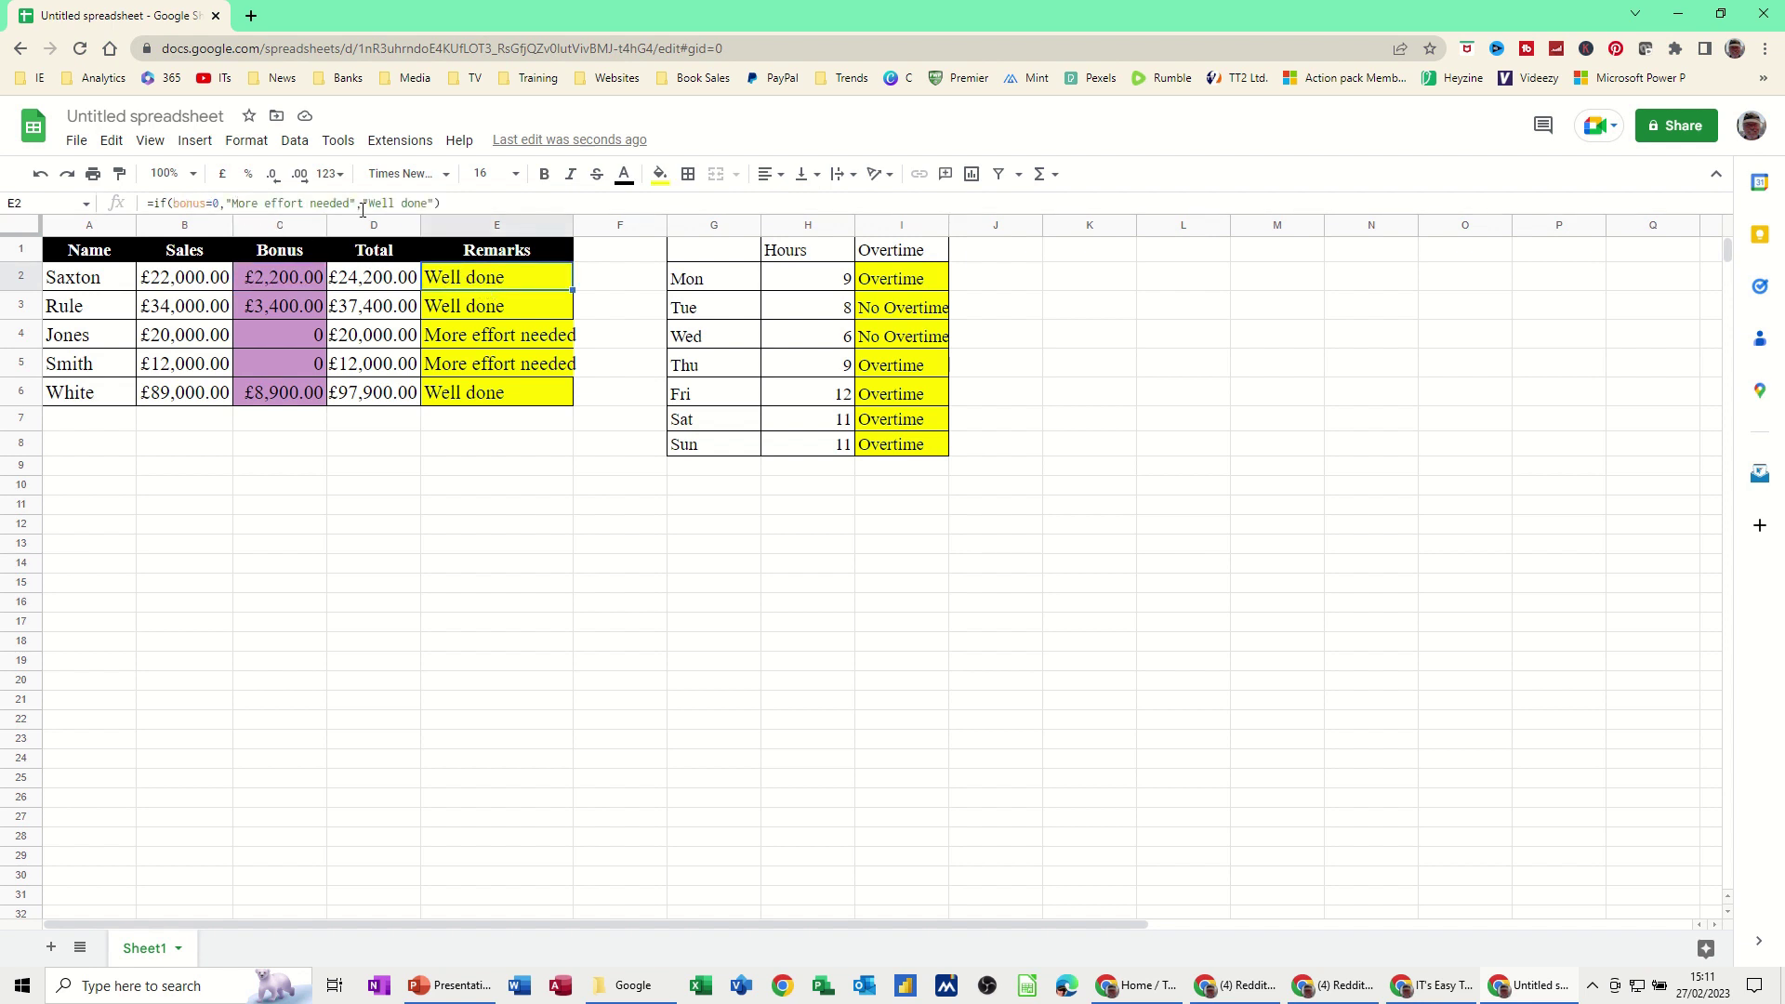
{"action": "left_click", "coordinate": [881, 281]}
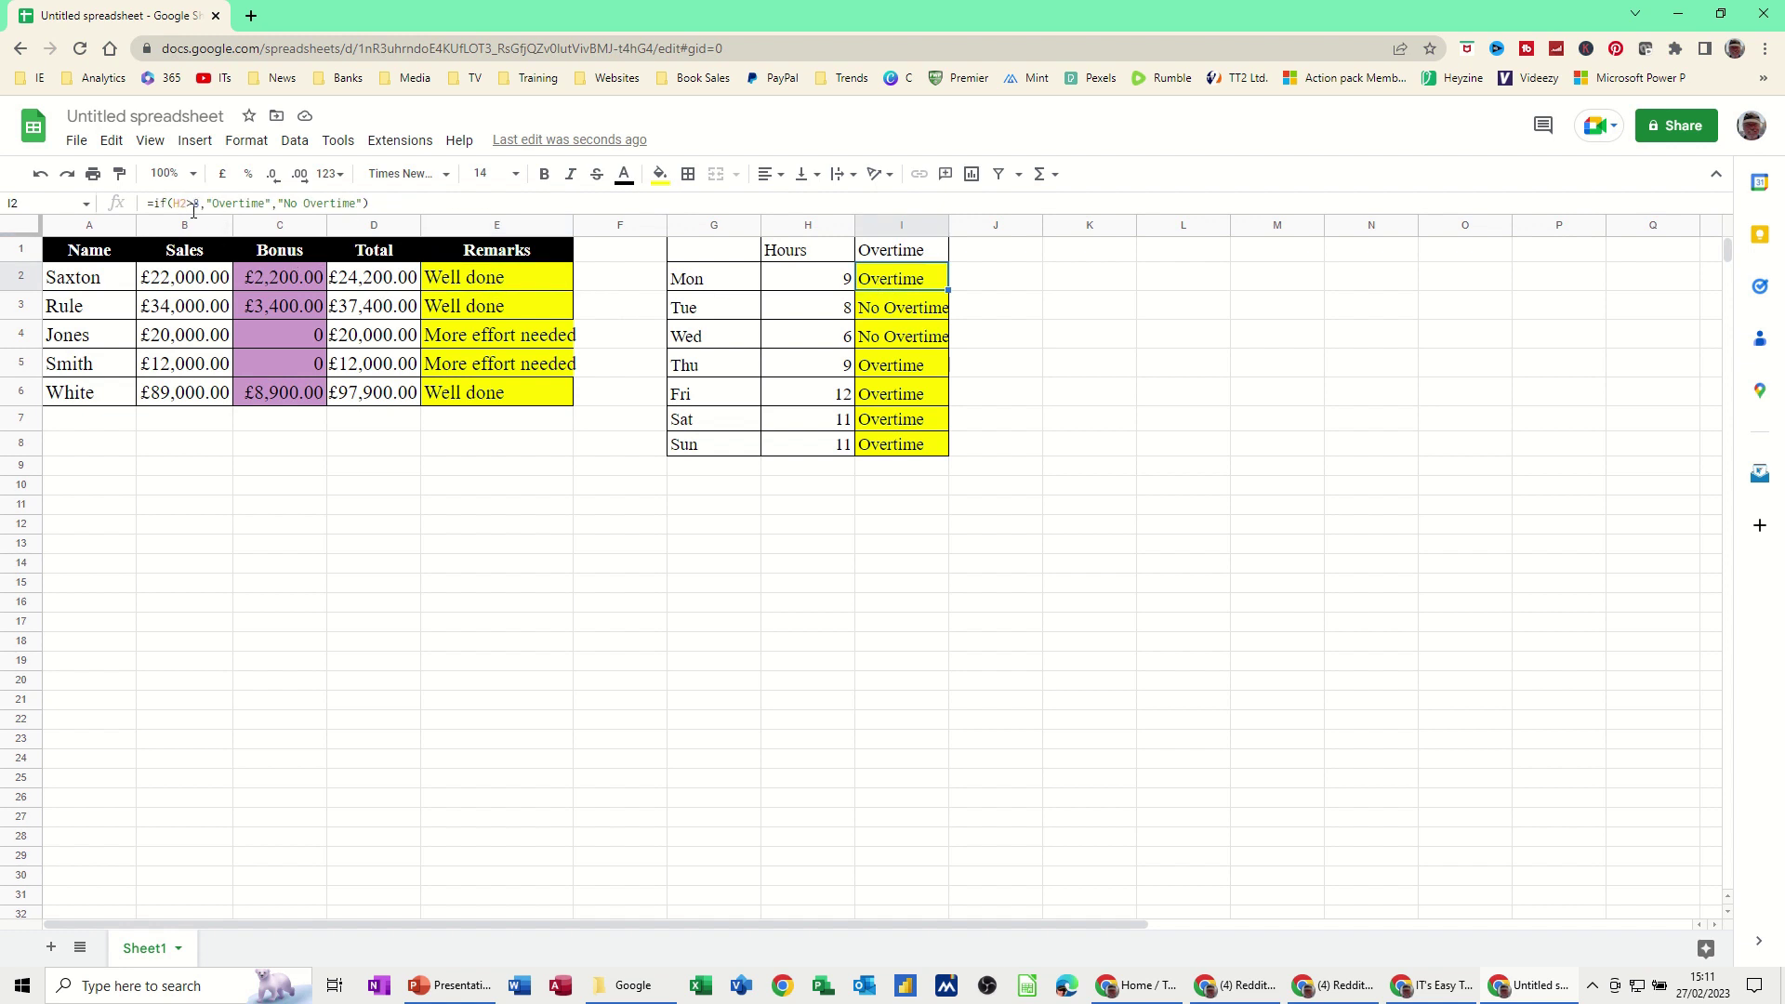
{"action": "left_click", "coordinate": [276, 283]}
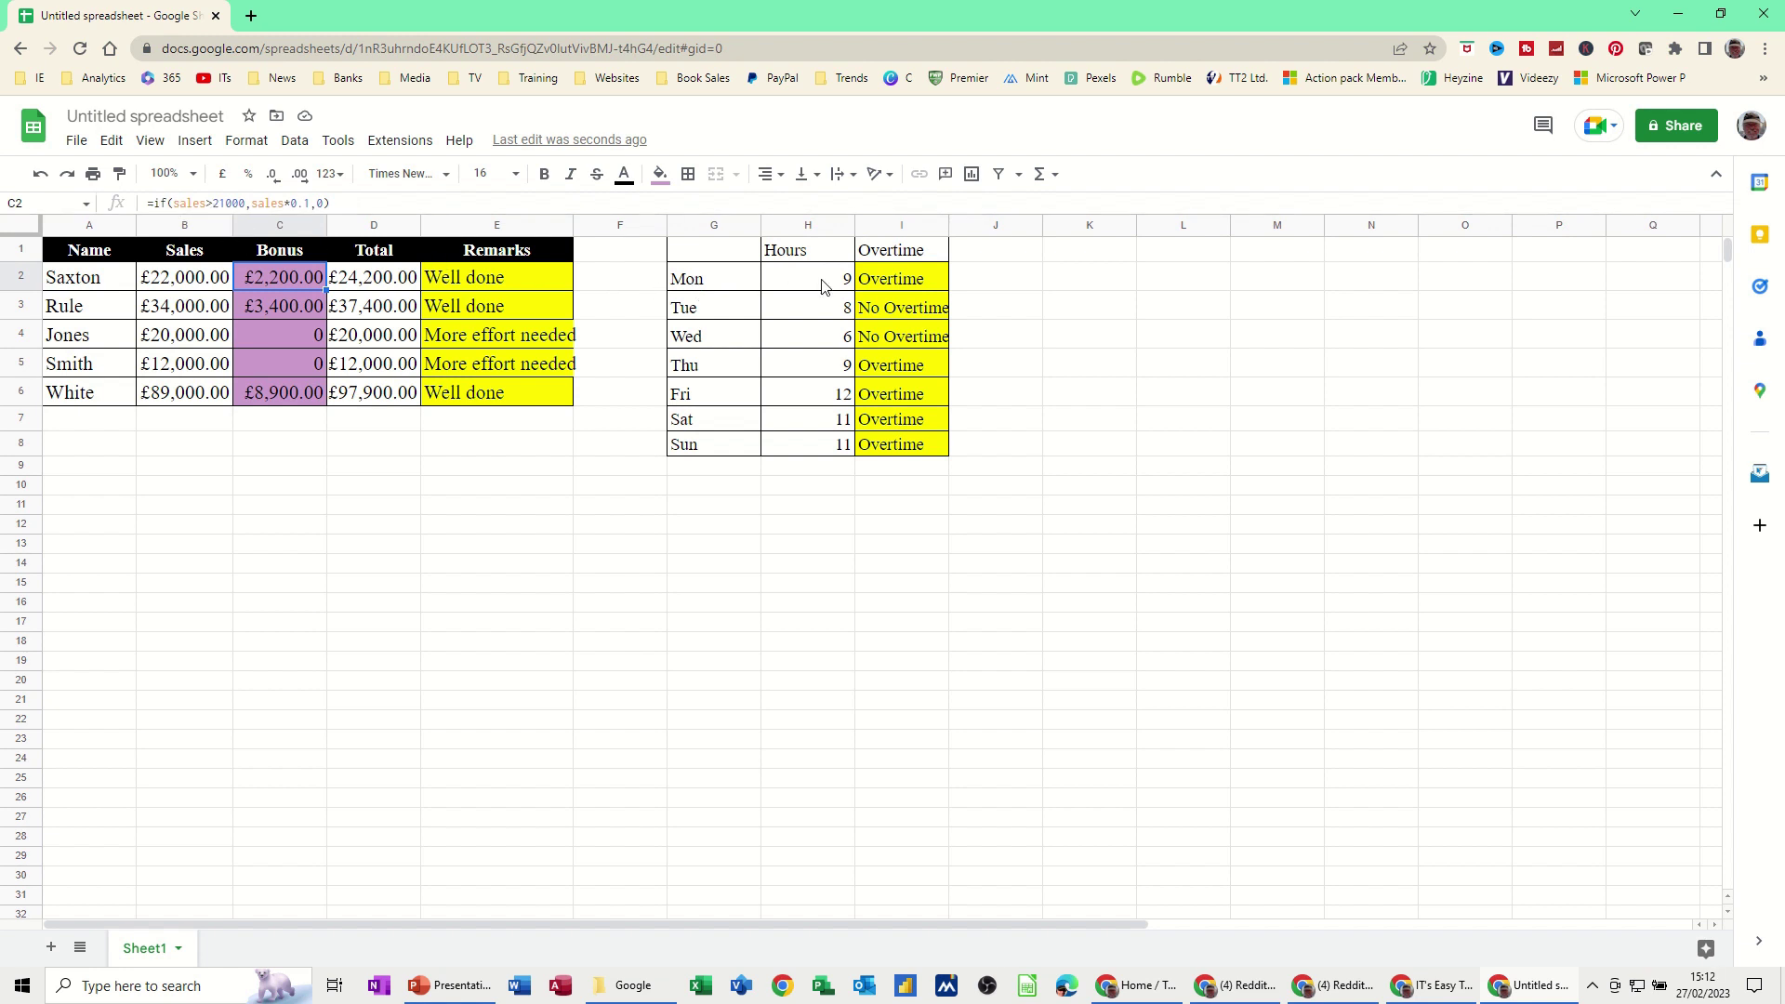
{"action": "left_click", "coordinate": [892, 284]}
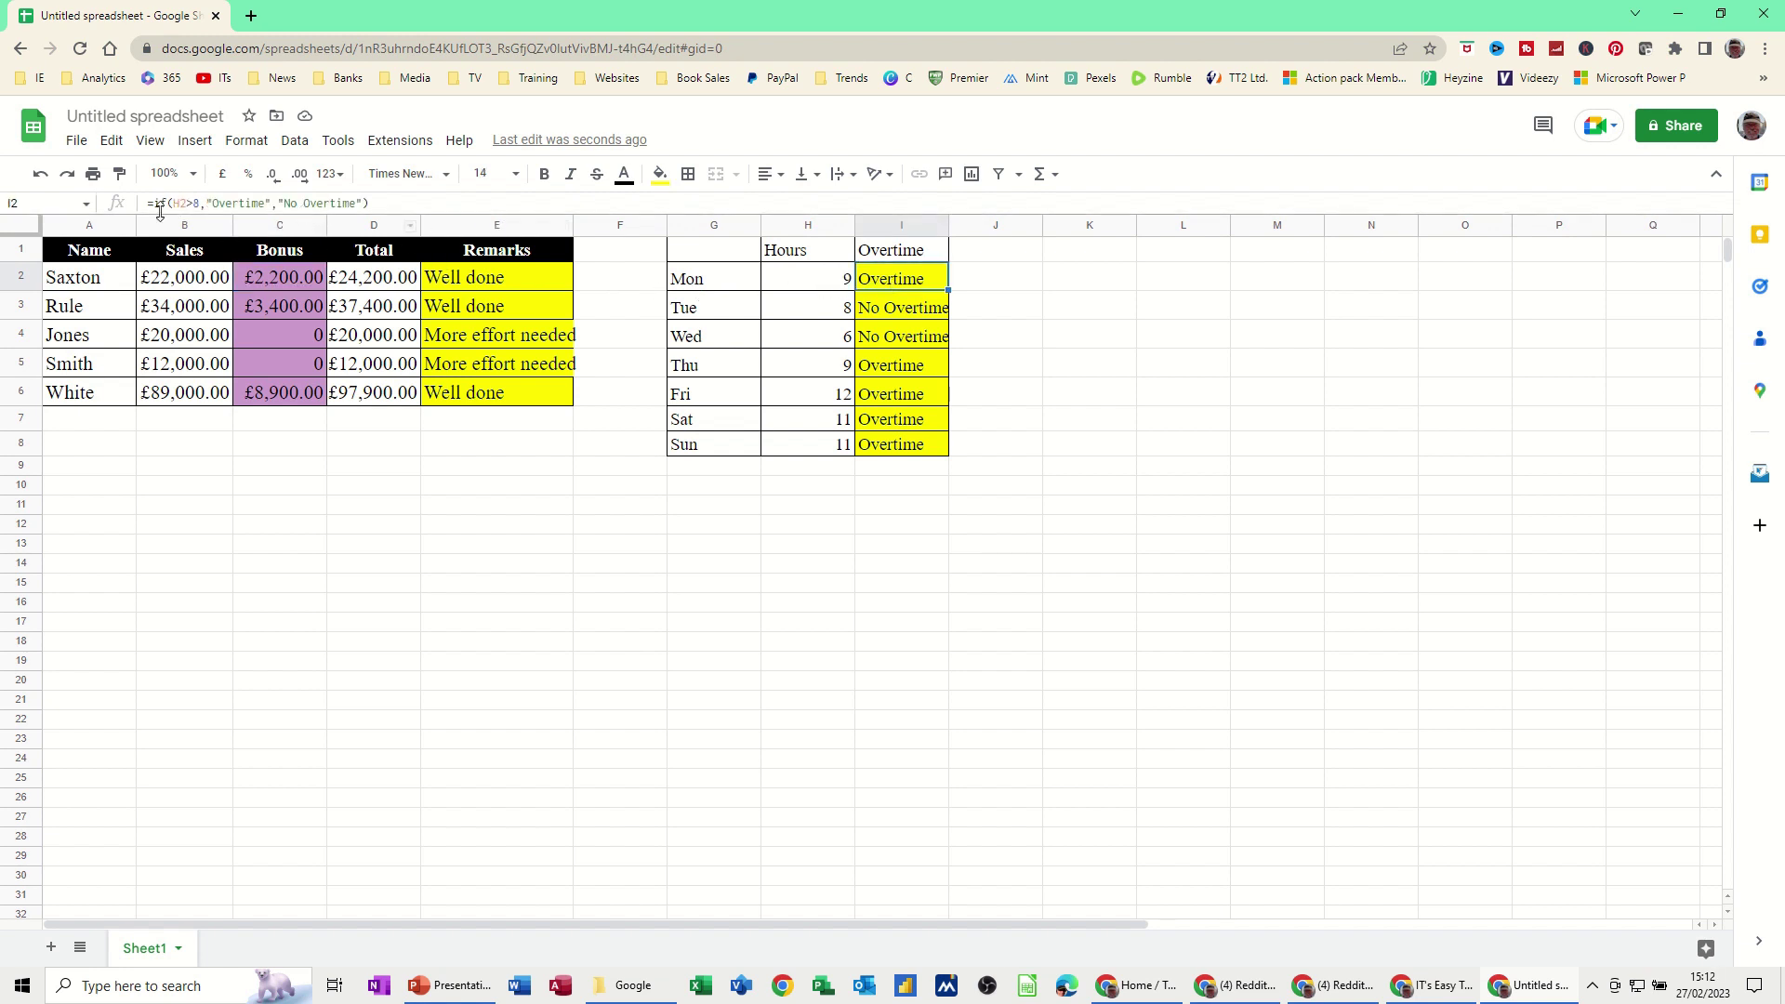